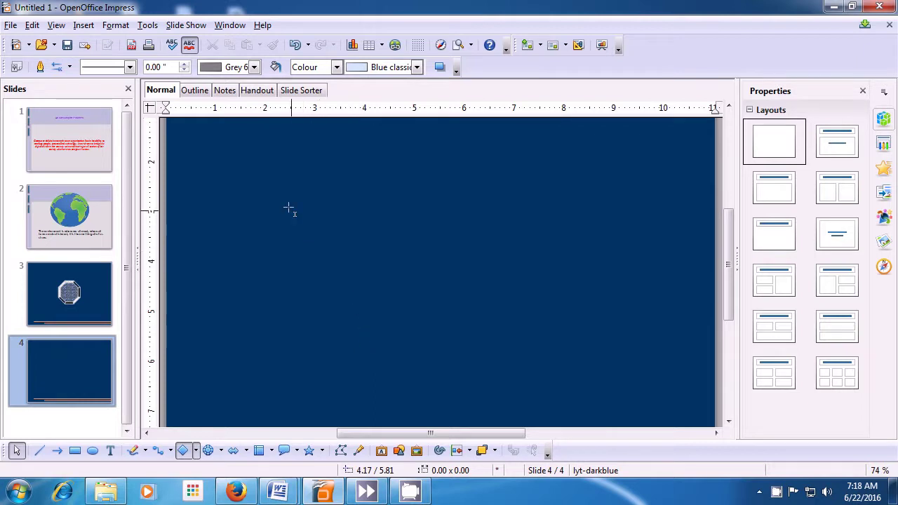
Step: Set a solid Magenta 10 colour background on slide 4 only, without applying it to all pages
{"action": "left_click", "coordinate": [147, 26]}
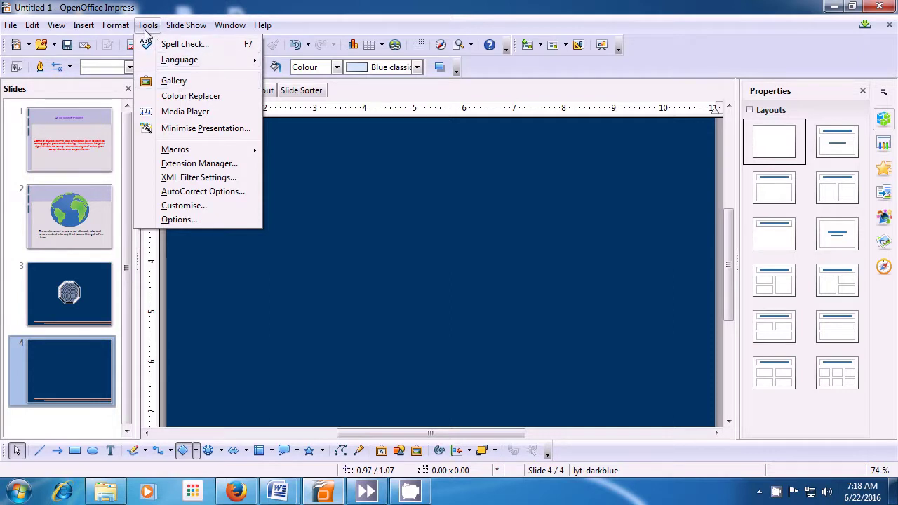
{"action": "mouse_move", "coordinate": [123, 31]}
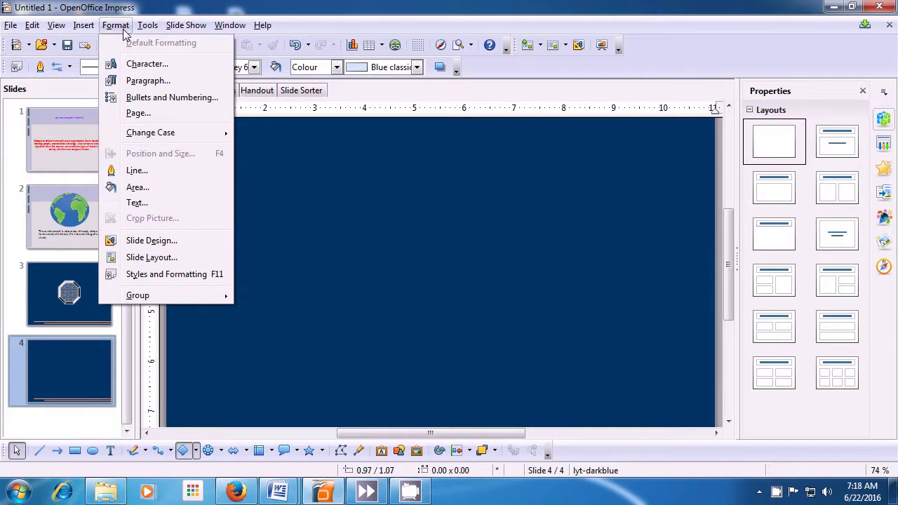
{"action": "left_click", "coordinate": [133, 116]}
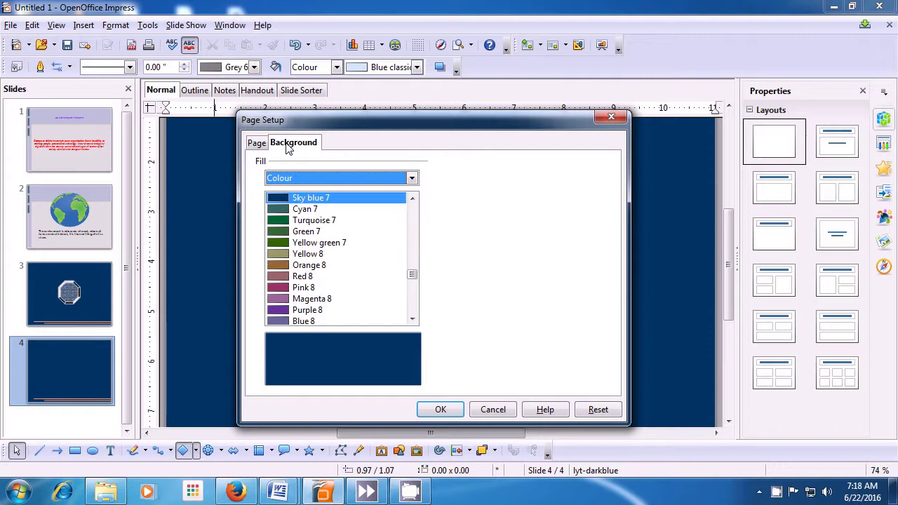
{"action": "left_click", "coordinate": [412, 178]}
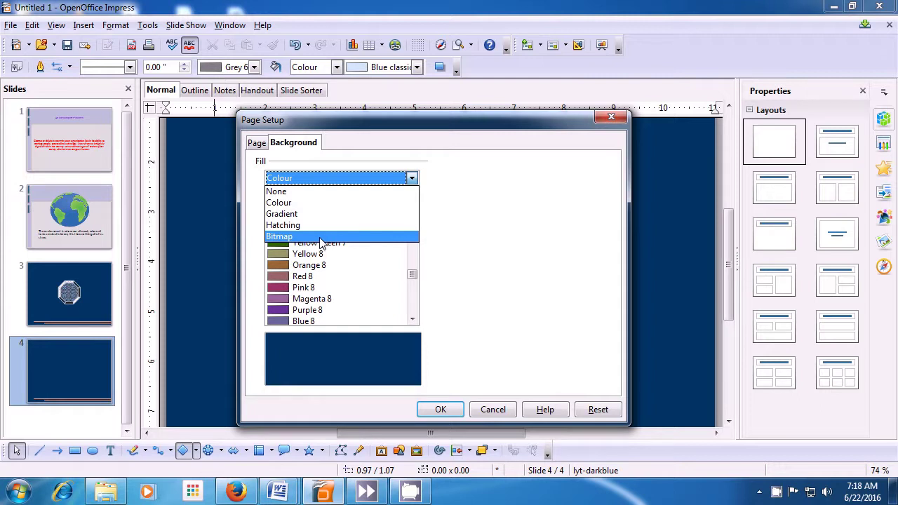
{"action": "left_click", "coordinate": [305, 204]}
{"action": "left_click_drag", "start_coordinate": [412, 277], "coordinate": [414, 295]}
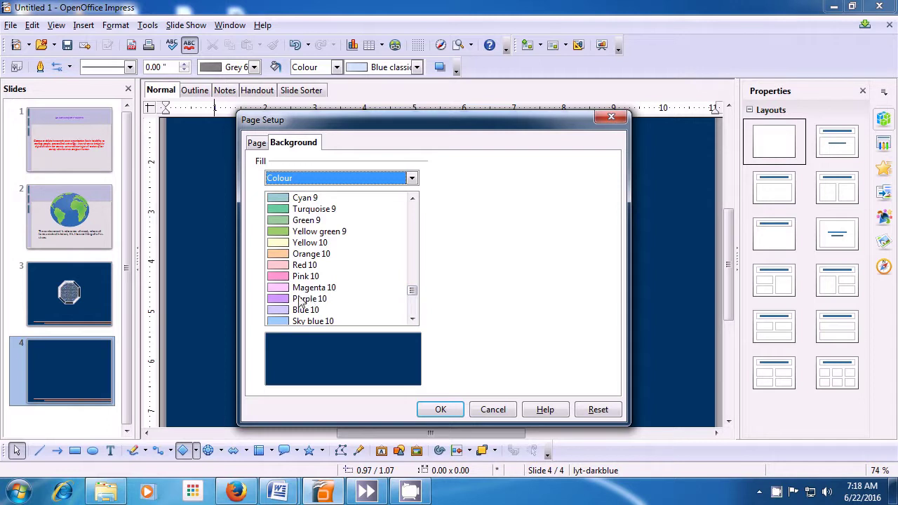
{"action": "left_click", "coordinate": [280, 287]}
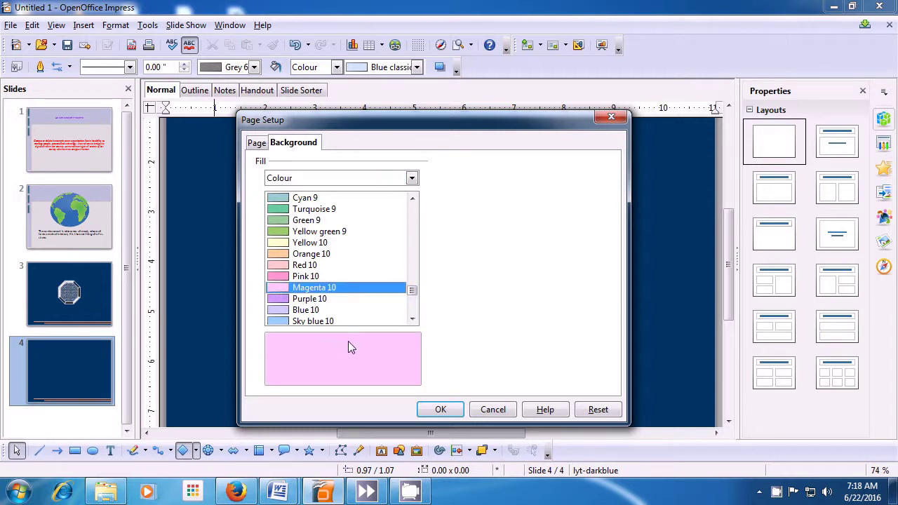
{"action": "left_click", "coordinate": [430, 413]}
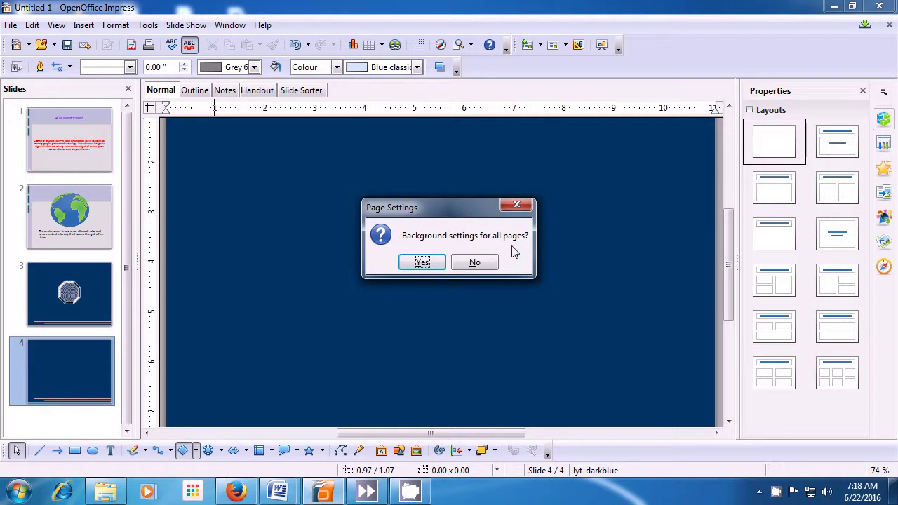
{"action": "left_click", "coordinate": [474, 263]}
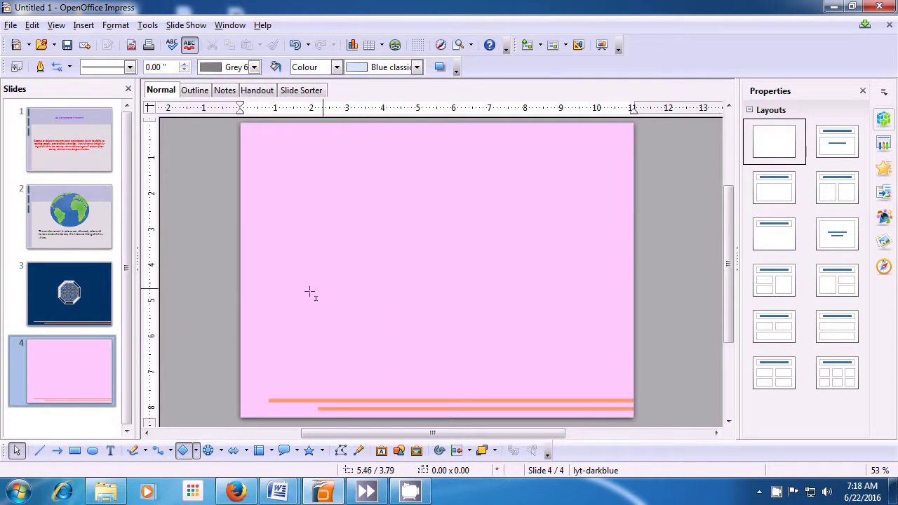
Step: Draw a cube shape about 2.46 by 3.38 inches on slide 4 and move it to the middle of the slide
{"action": "mouse_move", "coordinate": [85, 398]}
{"action": "left_click", "coordinate": [197, 451]}
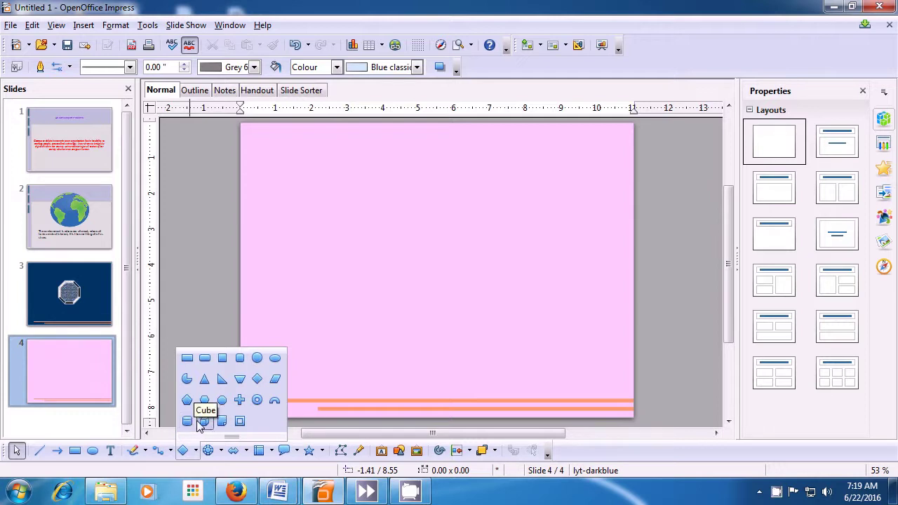
{"action": "left_click", "coordinate": [203, 422]}
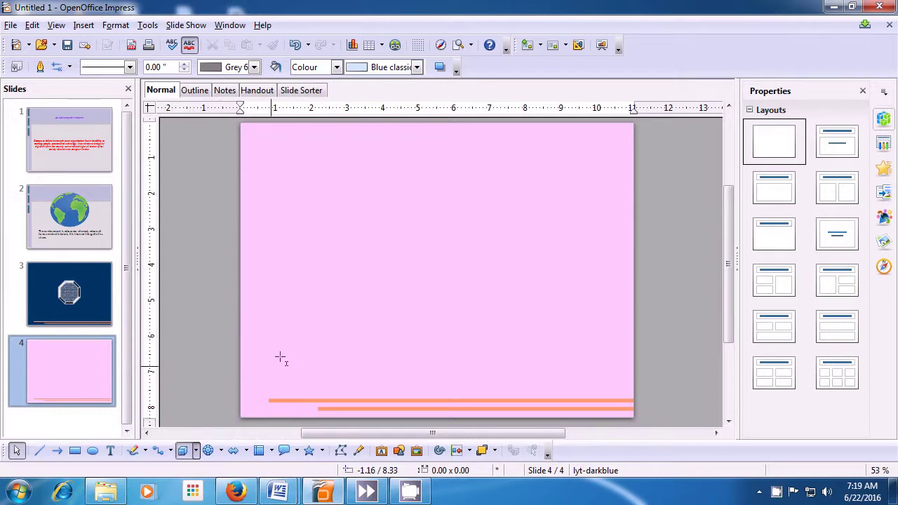
{"action": "left_click_drag", "start_coordinate": [329, 222], "coordinate": [417, 342]}
{"action": "left_click_drag", "start_coordinate": [389, 305], "coordinate": [464, 304]}
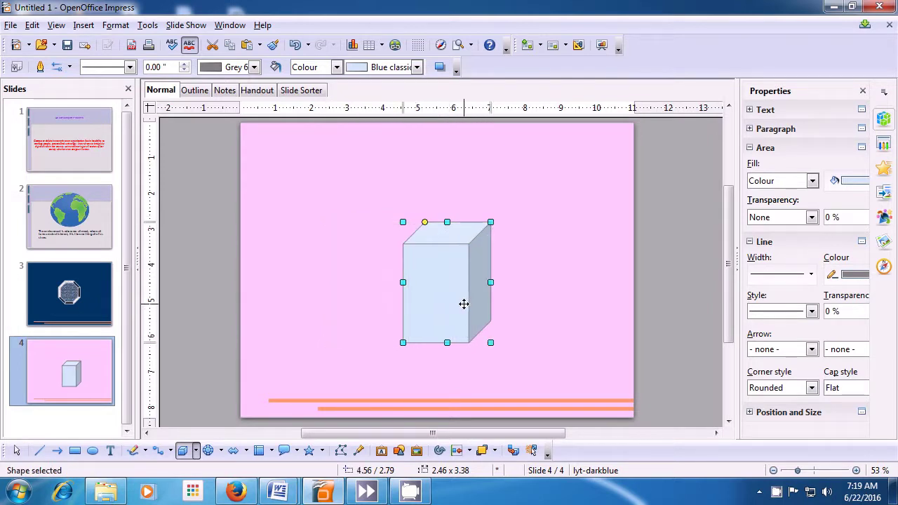
Step: Give the cube a continuous outline with a line width of 0.02 inches
{"action": "left_click", "coordinate": [130, 67]}
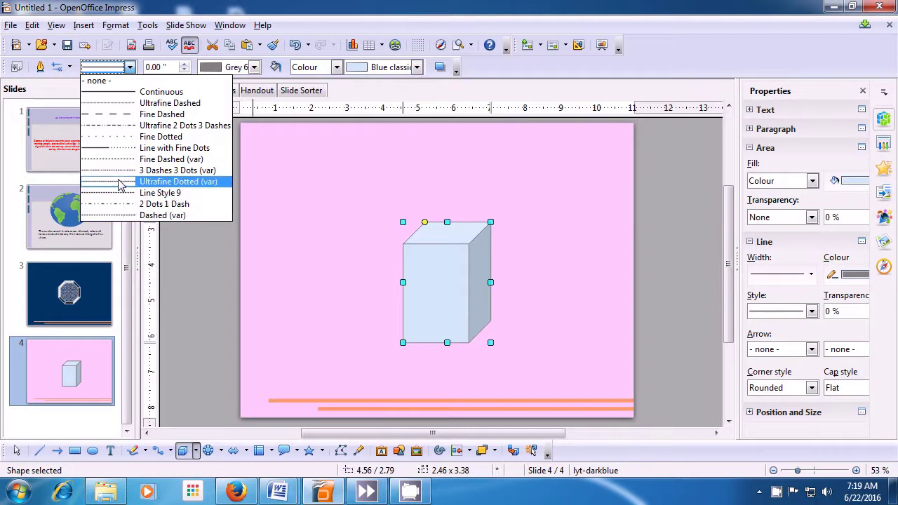
{"action": "left_click", "coordinate": [127, 96]}
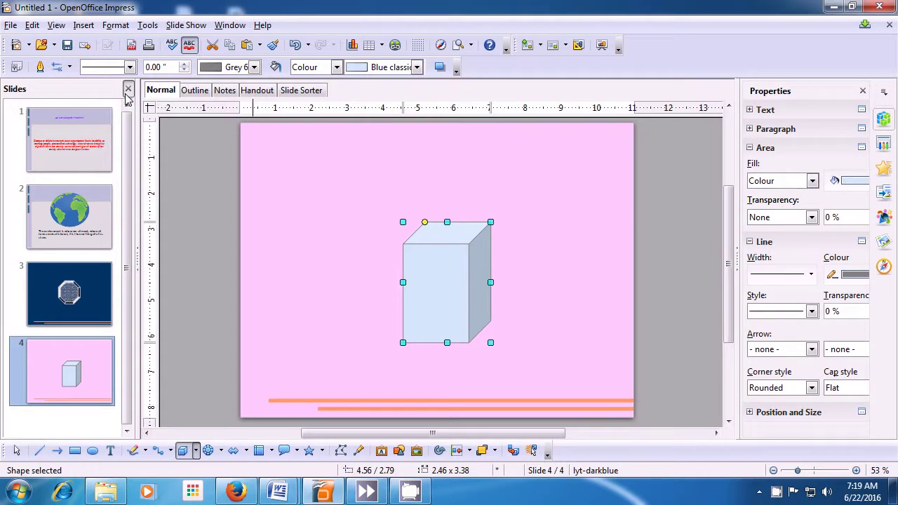
{"action": "left_click", "coordinate": [186, 65]}
{"action": "left_click", "coordinate": [186, 64]}
{"action": "left_click", "coordinate": [186, 65]}
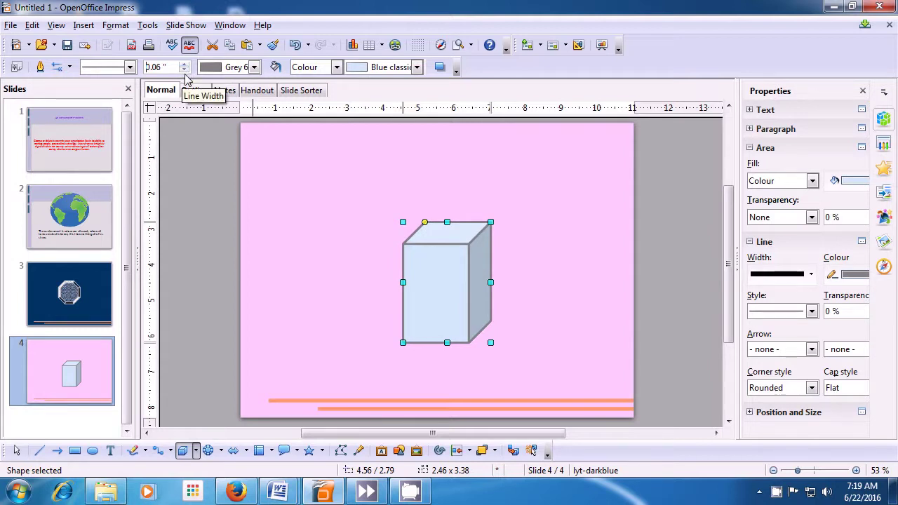
{"action": "left_click", "coordinate": [184, 70]}
{"action": "left_click", "coordinate": [185, 70]}
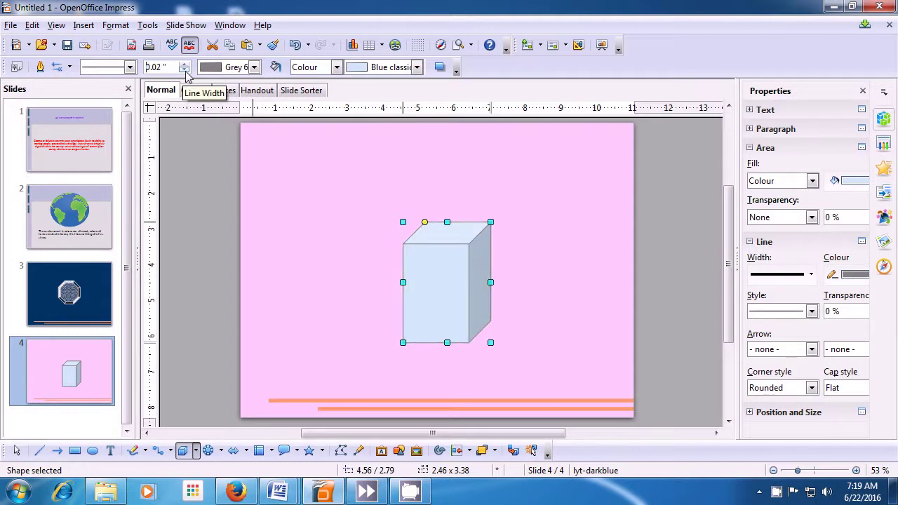
Step: Set the cube's line colour to Red 7
{"action": "left_click", "coordinate": [254, 72]}
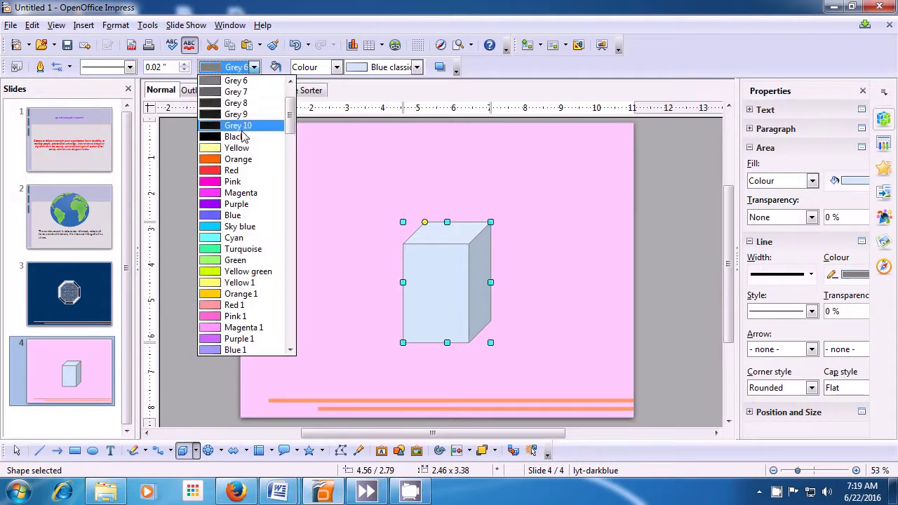
{"action": "left_click_drag", "start_coordinate": [290, 119], "coordinate": [293, 260]}
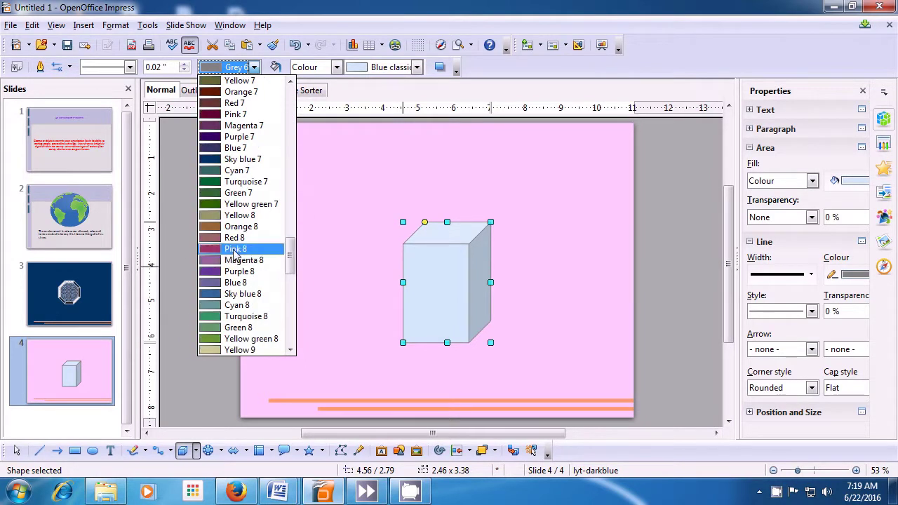
{"action": "left_click", "coordinate": [234, 104]}
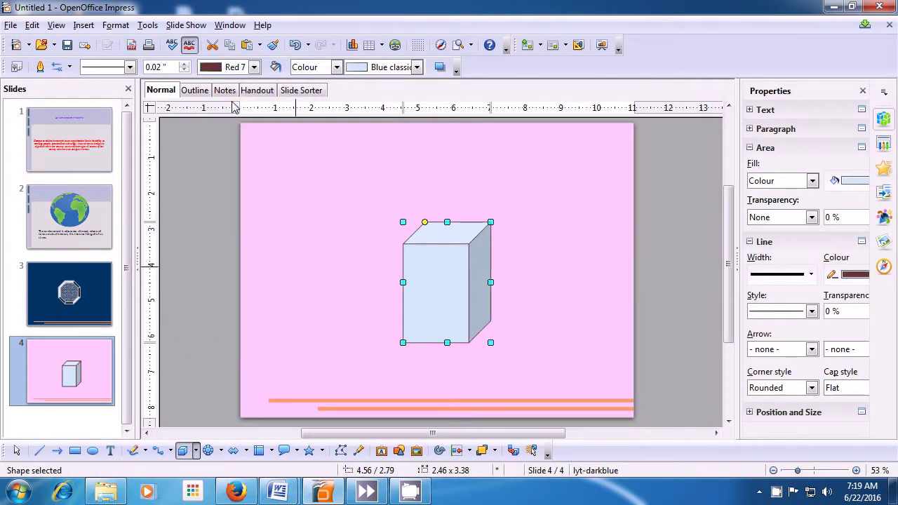
Step: Fill the cube with the Blue Gradient 2 gradient and deselect it
{"action": "left_click", "coordinate": [337, 67]}
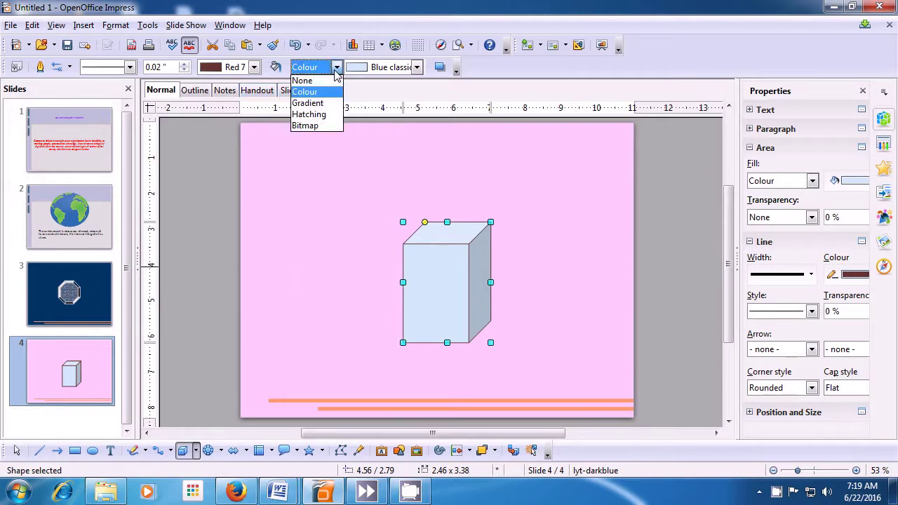
{"action": "left_click", "coordinate": [320, 103]}
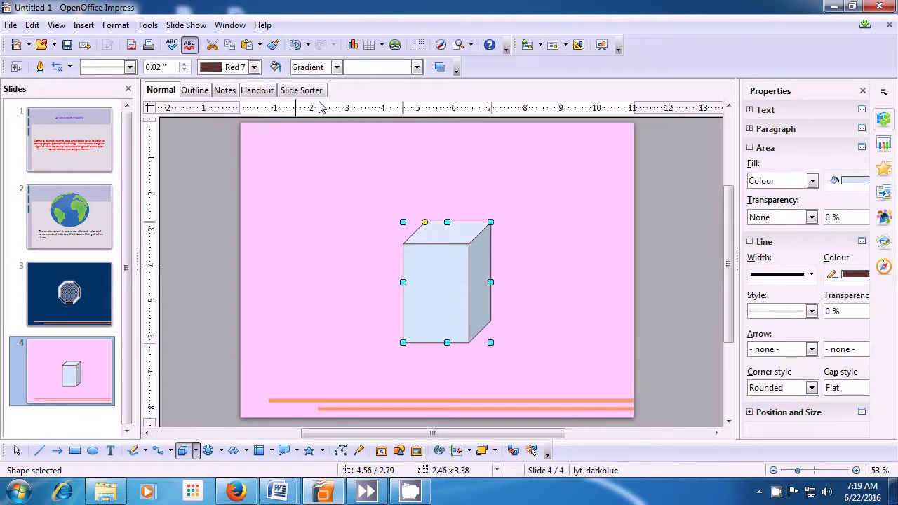
{"action": "left_click", "coordinate": [417, 67]}
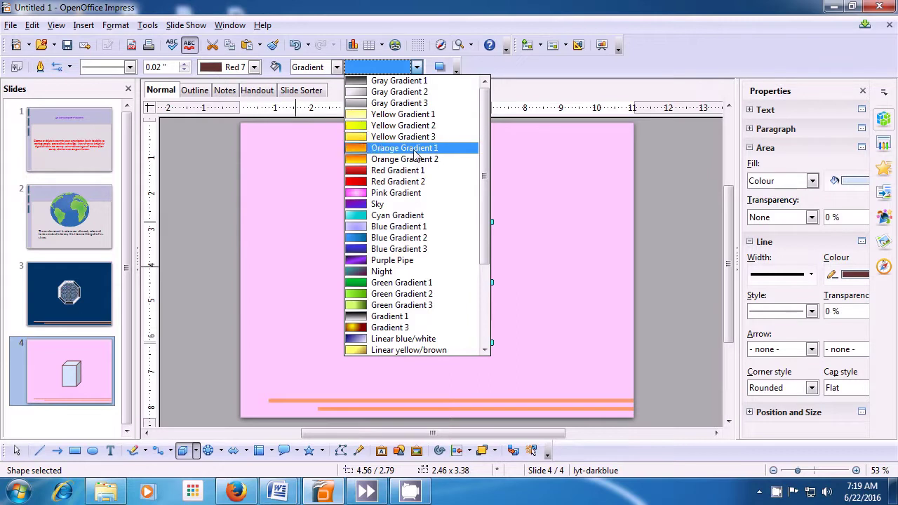
{"action": "left_click", "coordinate": [429, 239]}
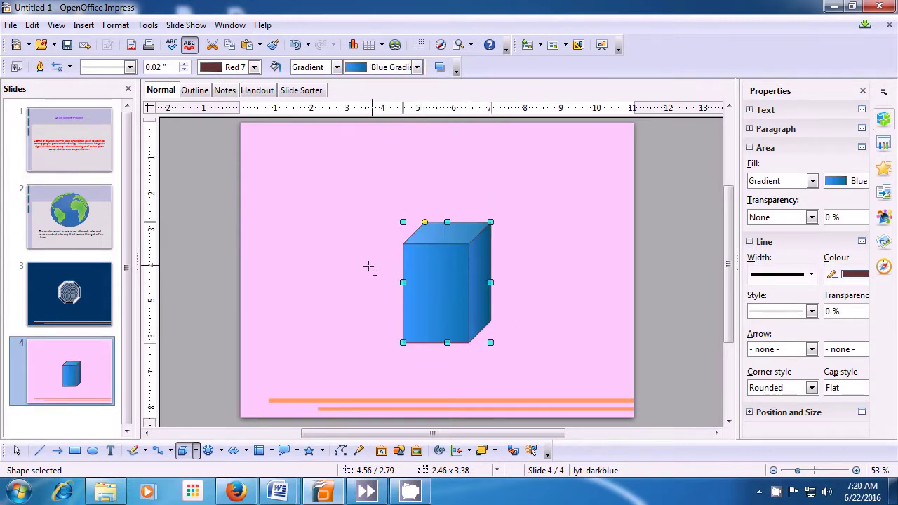
{"action": "key", "text": "Escape"}
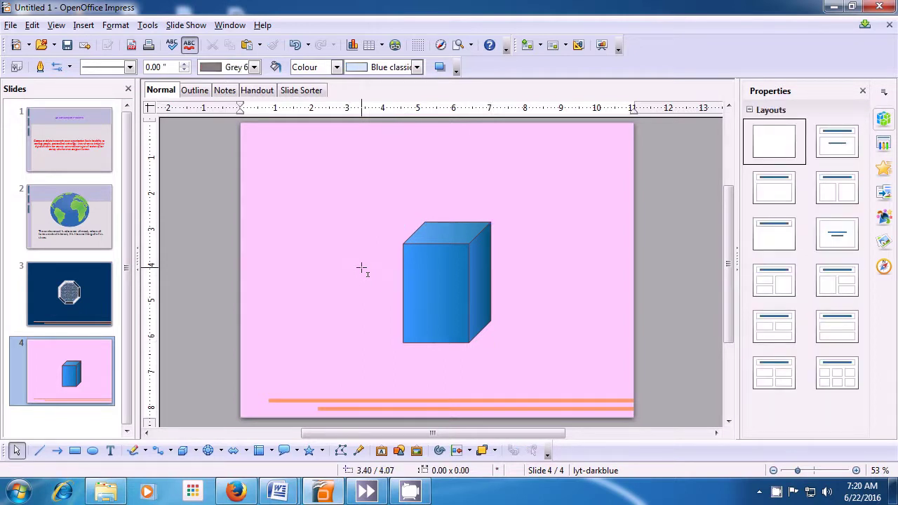
Step: Start duplicating the cube with 4 copies and set the start colour to Blue 2
{"action": "left_click", "coordinate": [446, 302]}
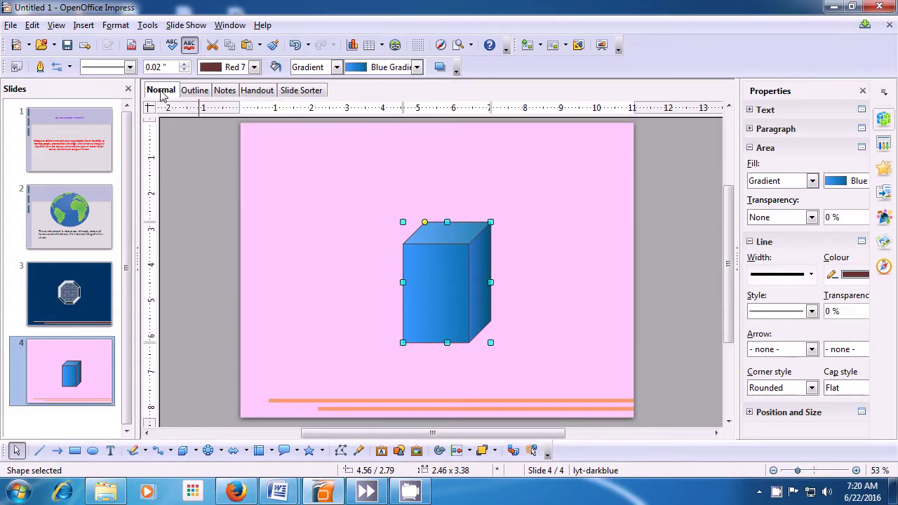
{"action": "left_click", "coordinate": [32, 25]}
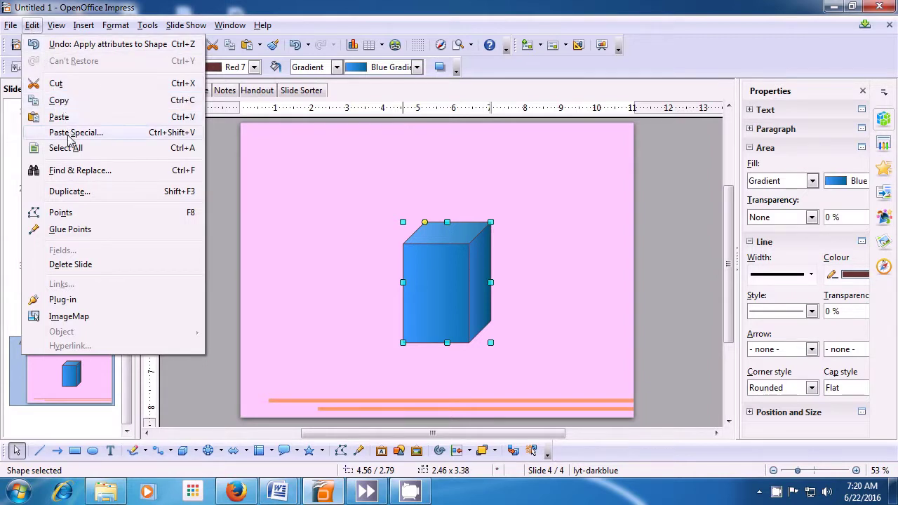
{"action": "left_click", "coordinate": [68, 192]}
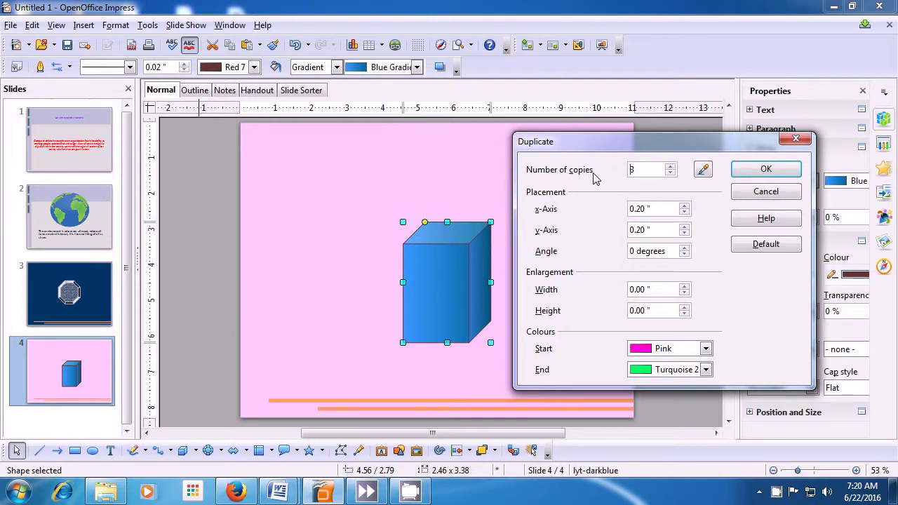
{"action": "left_click", "coordinate": [671, 173]}
{"action": "left_click", "coordinate": [706, 349]}
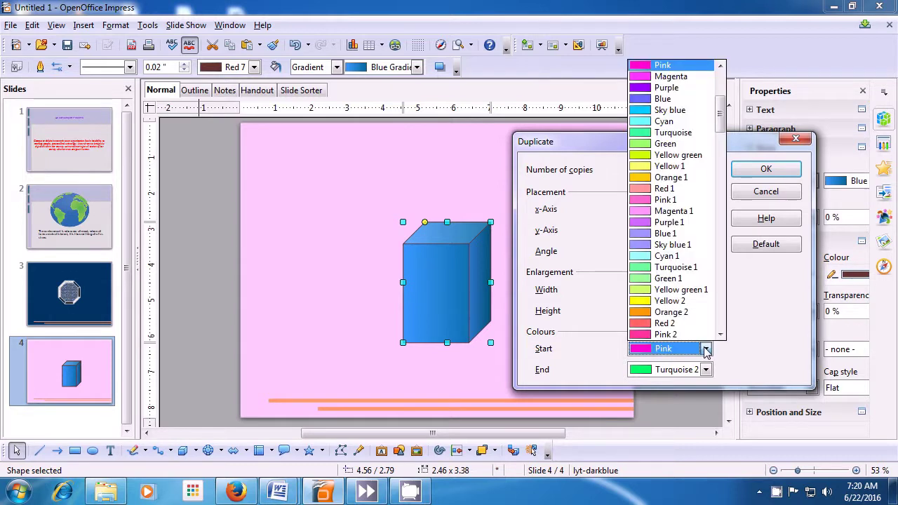
{"action": "left_click_drag", "start_coordinate": [720, 114], "coordinate": [719, 144]}
{"action": "left_click", "coordinate": [678, 176]}
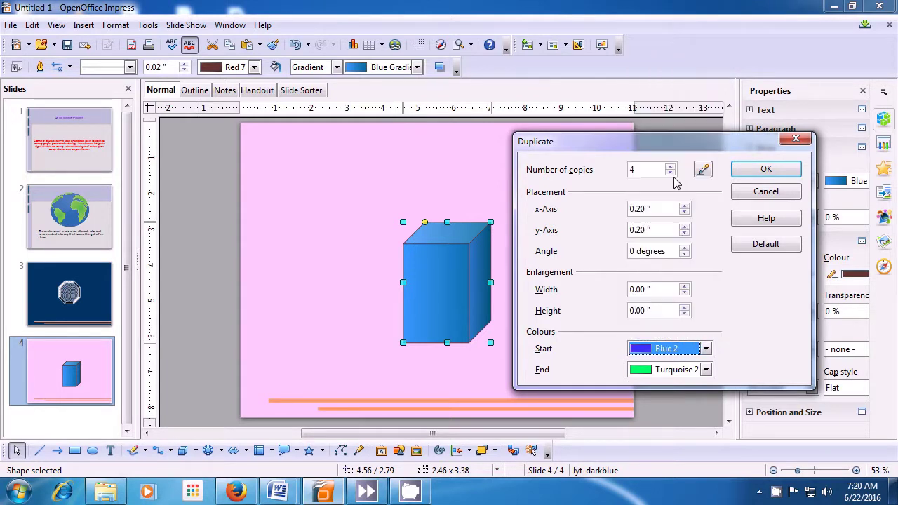
Step: Set the duplicates' end colour to Orange and create the copies
{"action": "left_click", "coordinate": [706, 369]}
{"action": "scroll", "coordinate": [713, 337], "scroll_direction": "up", "scroll_amount": 3}
{"action": "mouse_move", "coordinate": [721, 293]}
{"action": "left_mouse_down"}
{"action": "mouse_move", "coordinate": [722, 331]}
{"action": "mouse_move", "coordinate": [720, 281]}
{"action": "left_mouse_up"}
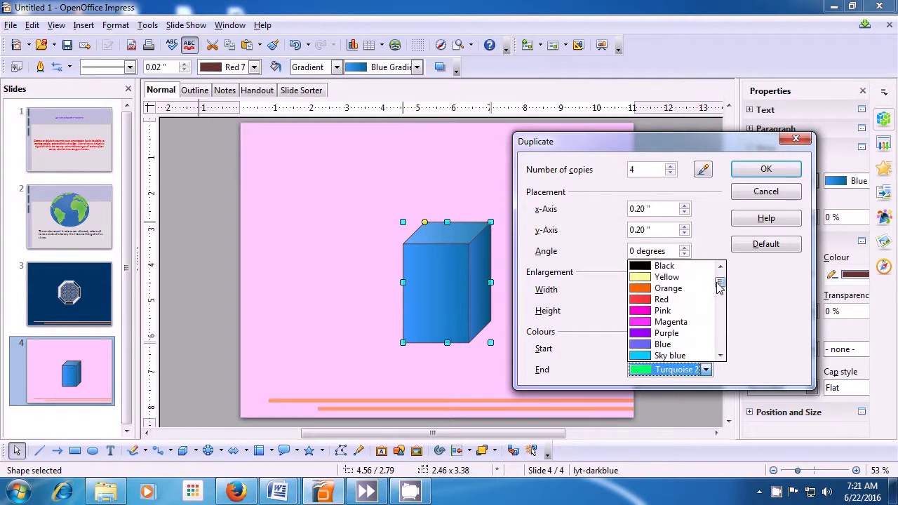
{"action": "left_click", "coordinate": [660, 290]}
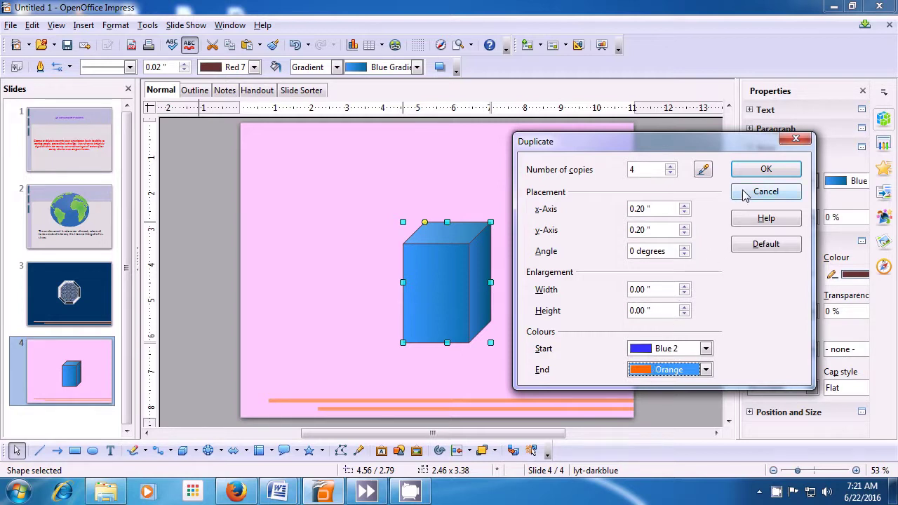
{"action": "left_click", "coordinate": [764, 170]}
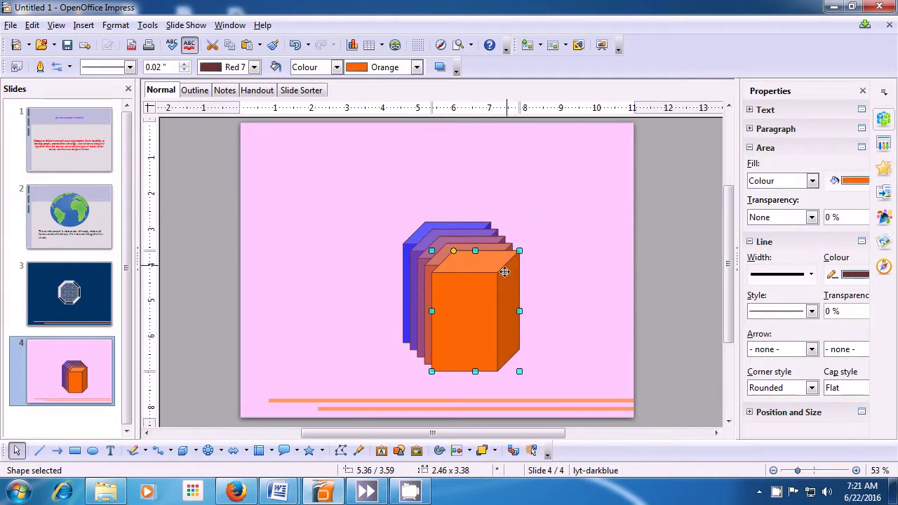
Step: Move the four front cubes to the slide's corners: orange upper right, red-brown upper left, plum lower right, violet lower left
{"action": "left_click_drag", "start_coordinate": [494, 304], "coordinate": [595, 185]}
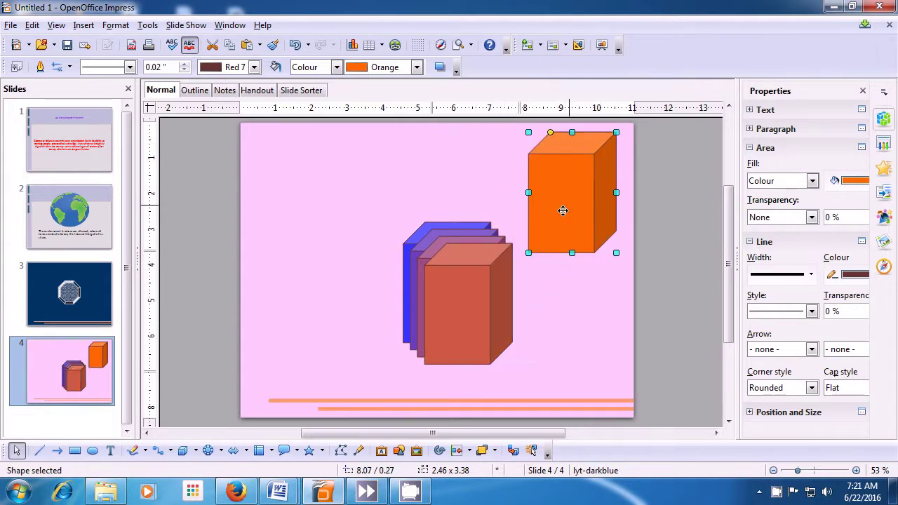
{"action": "left_click", "coordinate": [499, 285]}
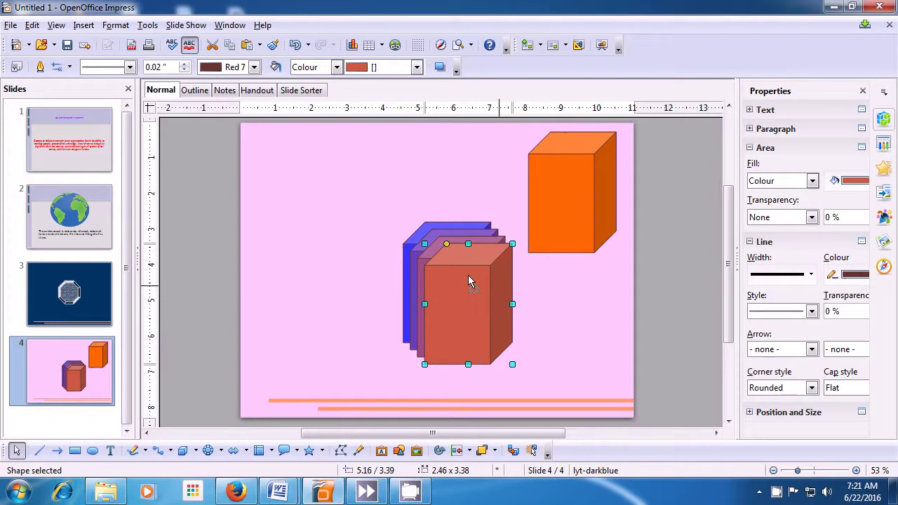
{"action": "left_click_drag", "start_coordinate": [441, 263], "coordinate": [335, 197]}
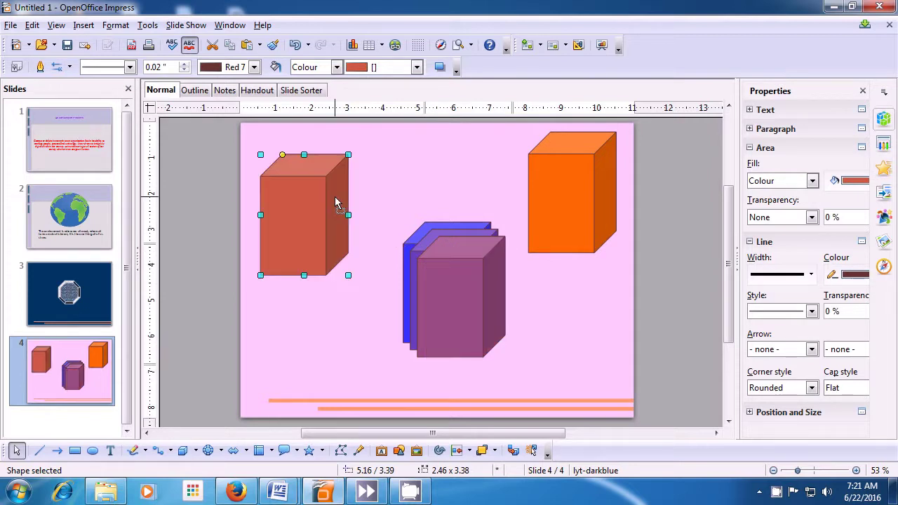
{"action": "left_click", "coordinate": [435, 278]}
{"action": "left_click_drag", "start_coordinate": [435, 278], "coordinate": [548, 321]}
{"action": "left_click_drag", "start_coordinate": [463, 293], "coordinate": [312, 348]}
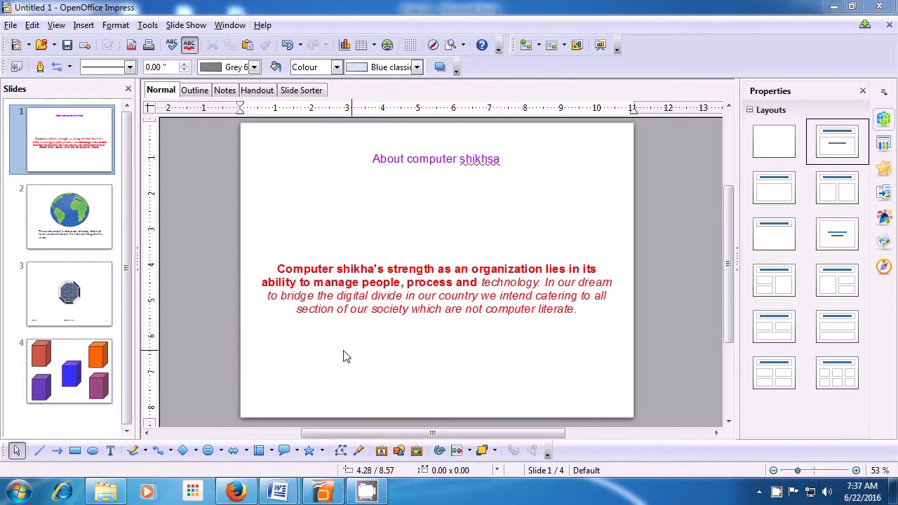
Step: Go through the slides from slide 4 back to slide 1 and open the header and footer settings
{"action": "left_click", "coordinate": [80, 378]}
{"action": "left_click", "coordinate": [69, 281]}
{"action": "left_click", "coordinate": [68, 214]}
{"action": "left_click", "coordinate": [66, 144]}
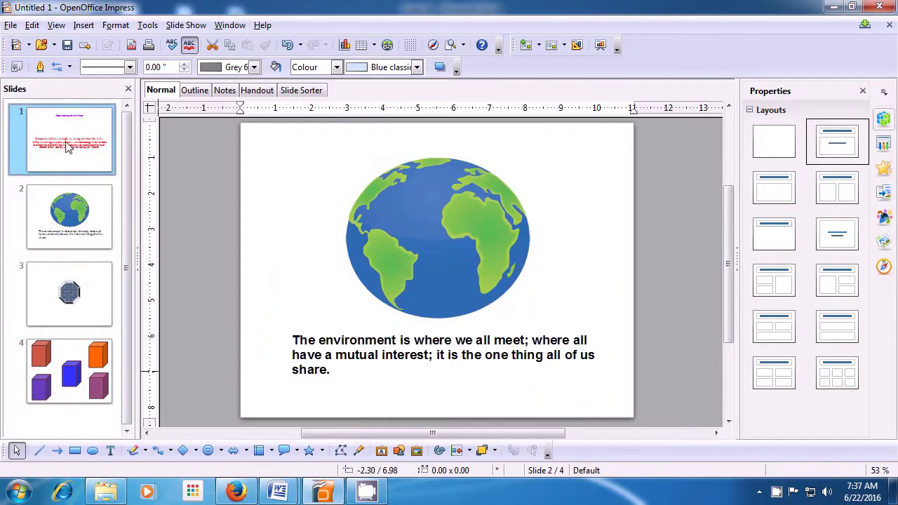
{"action": "left_click", "coordinate": [56, 25]}
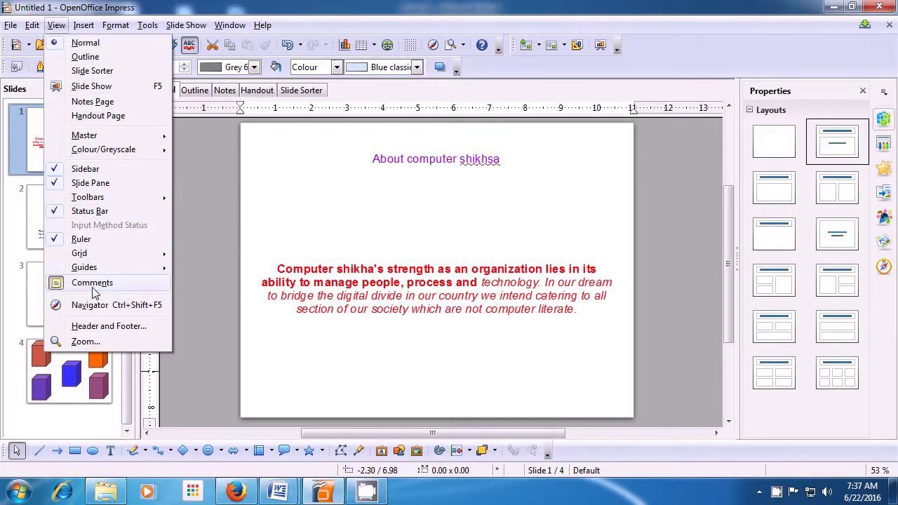
{"action": "left_click", "coordinate": [107, 327]}
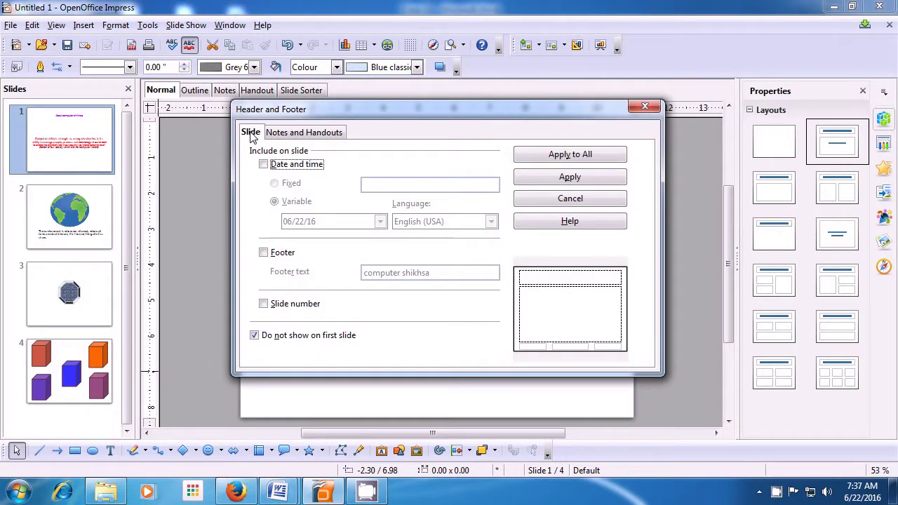
Step: Include the date and time on the slides as a variable date with English (USA) as the language
{"action": "left_click", "coordinate": [264, 167]}
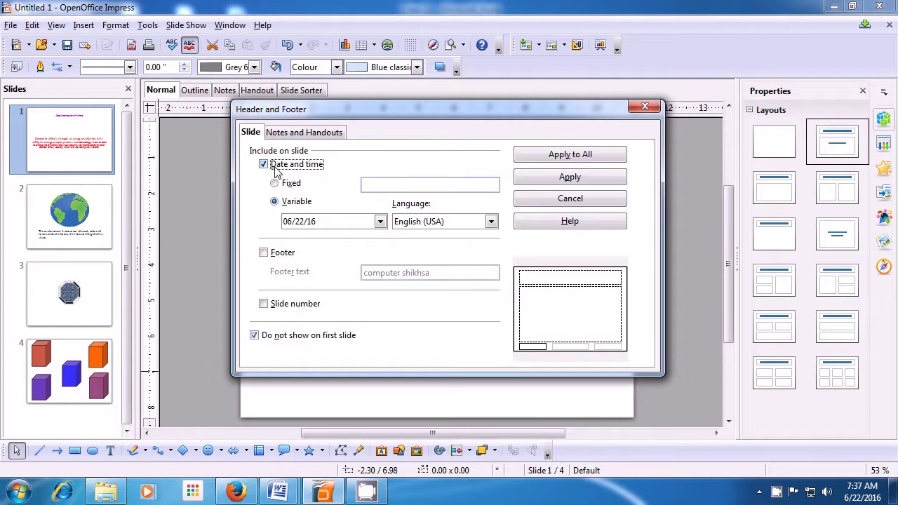
{"action": "left_click", "coordinate": [275, 183]}
{"action": "left_click", "coordinate": [274, 202]}
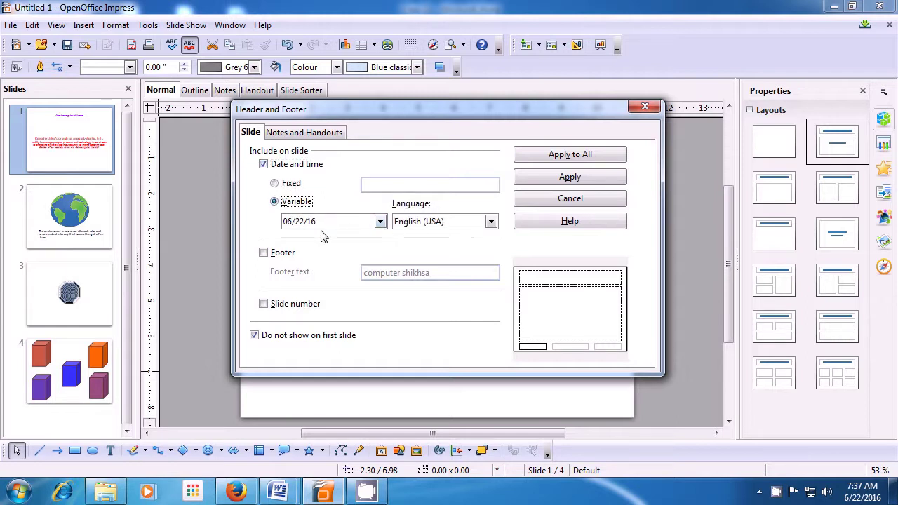
{"action": "left_click", "coordinate": [491, 221]}
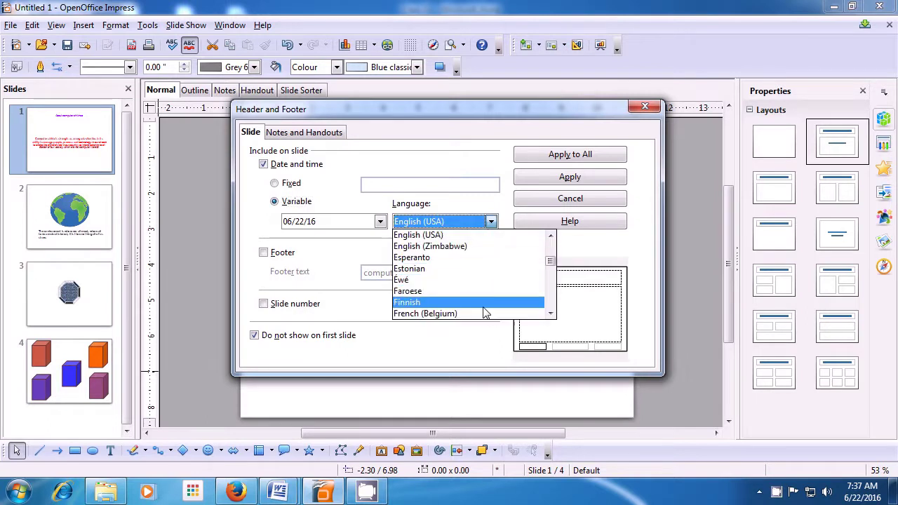
{"action": "left_click", "coordinate": [469, 241]}
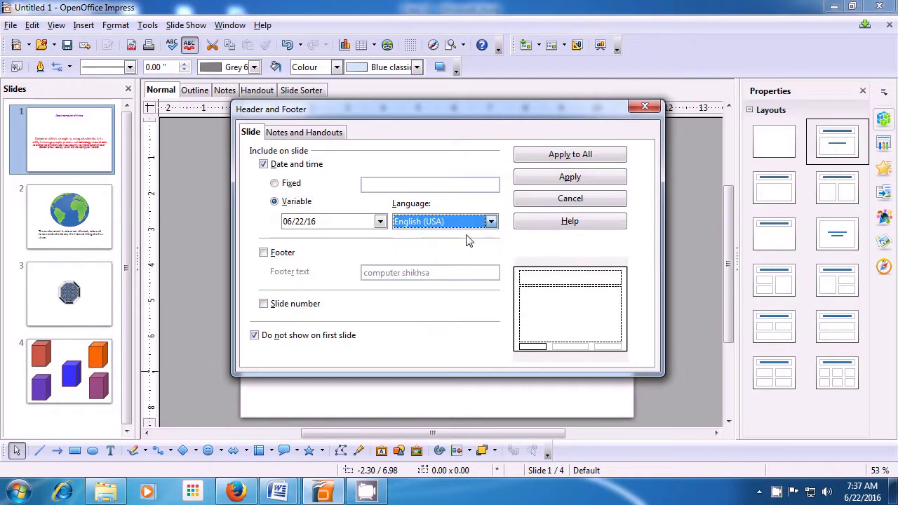
Step: Enable the footer with the text "computer shikhsa"
{"action": "left_click", "coordinate": [266, 256]}
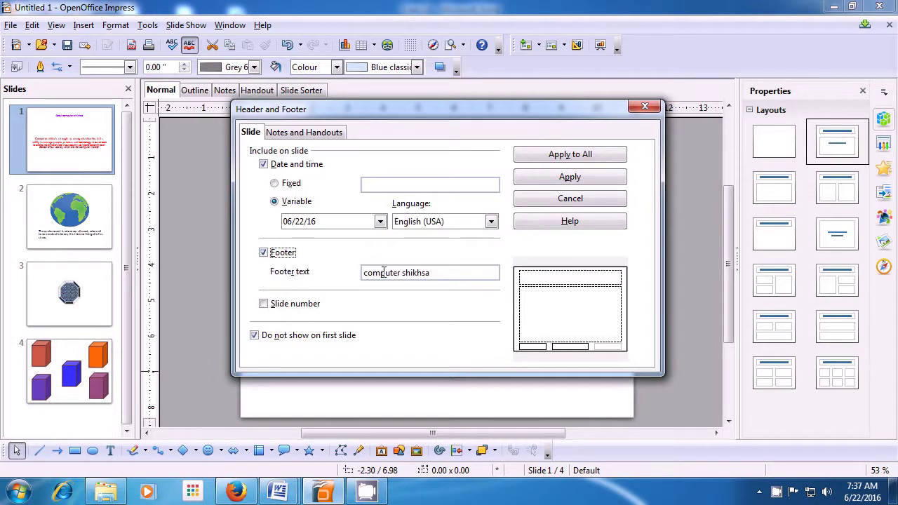
{"action": "left_click", "coordinate": [433, 273]}
{"action": "key", "text": "BackSpace"}
{"action": "key", "text": "BackSpace"}
{"action": "key", "text": "BackSpace"}
{"action": "key", "text": "BackSpace"}
{"action": "key", "text": "BackSpace"}
{"action": "key", "text": "BackSpace"}
{"action": "key", "text": "BackSpace"}
{"action": "key", "text": "BackSpace"}
{"action": "key", "text": "BackSpace"}
{"action": "key", "text": "BackSpace"}
{"action": "key", "text": "BackSpace"}
{"action": "key", "text": "BackSpace"}
{"action": "key", "text": "BackSpace"}
{"action": "key", "text": "BackSpace"}
{"action": "key", "text": "BackSpace"}
{"action": "key", "text": "BackSpace"}
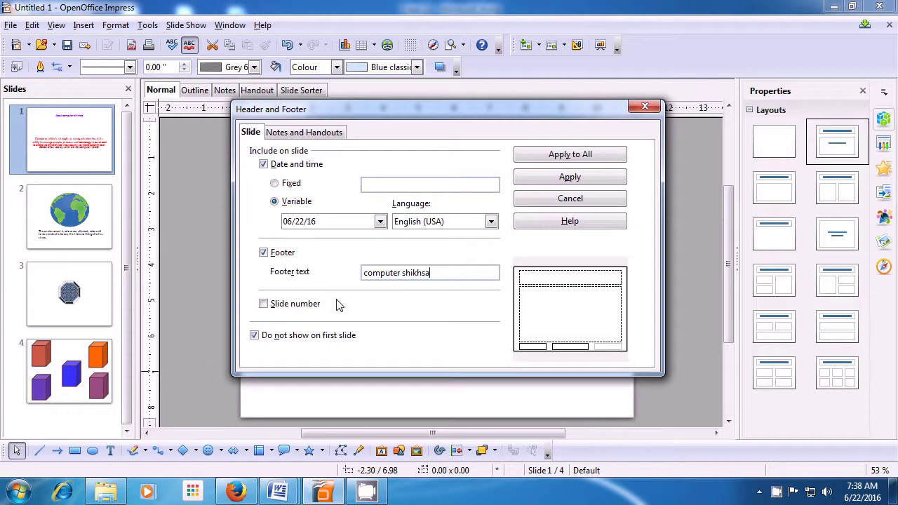
Step: Include the slide number and allow the header and footer fields on the first slide
{"action": "left_click", "coordinate": [265, 306]}
{"action": "left_click", "coordinate": [255, 337]}
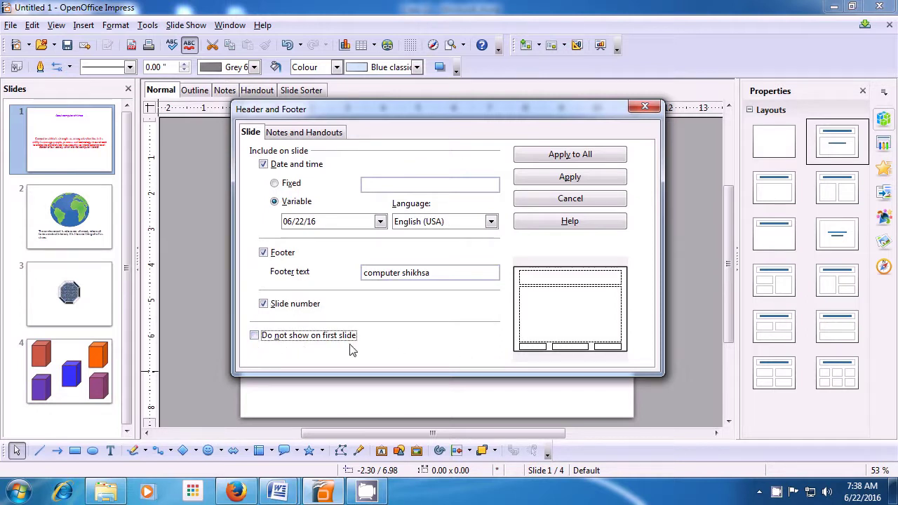
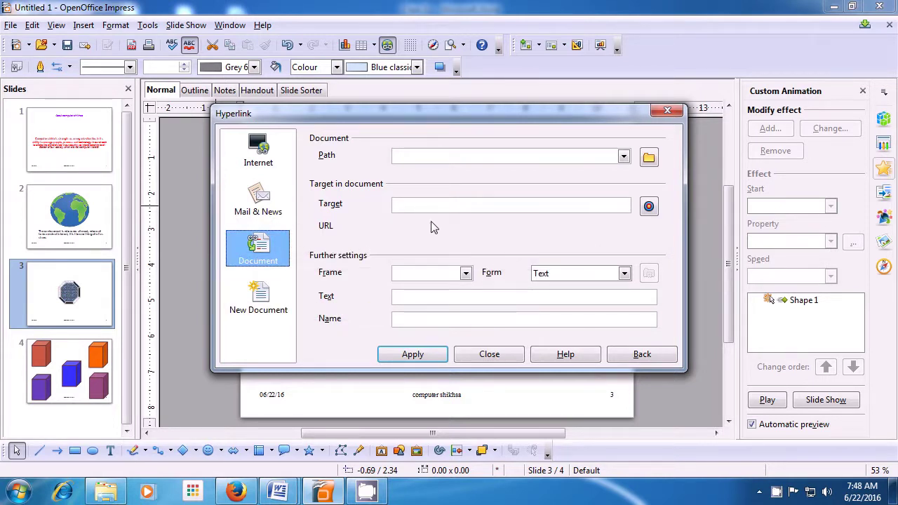
Step: Insert a document hyperlink on slide 3 that points to impress.odp on the Desktop, and close the hyperlink settings
{"action": "left_click", "coordinate": [648, 158]}
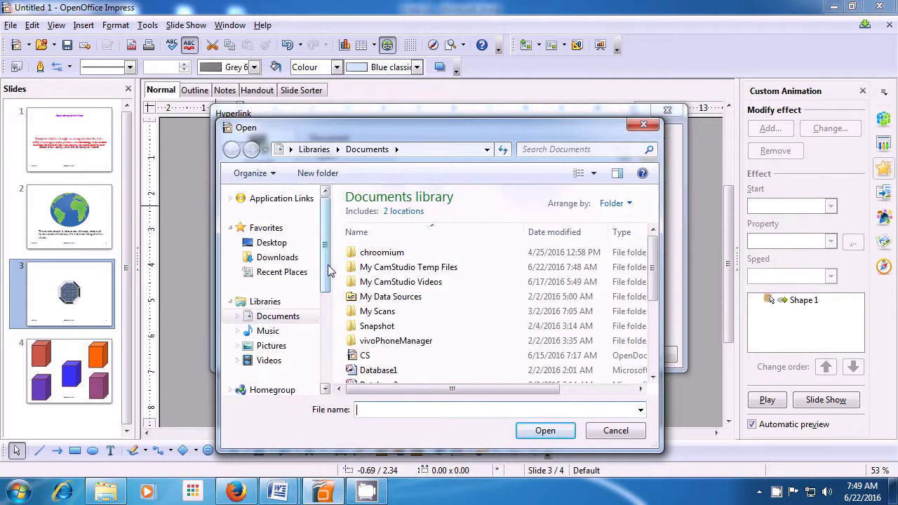
{"action": "mouse_move", "coordinate": [327, 264]}
{"action": "left_mouse_down"}
{"action": "mouse_move", "coordinate": [324, 365]}
{"action": "mouse_move", "coordinate": [332, 277]}
{"action": "left_mouse_up"}
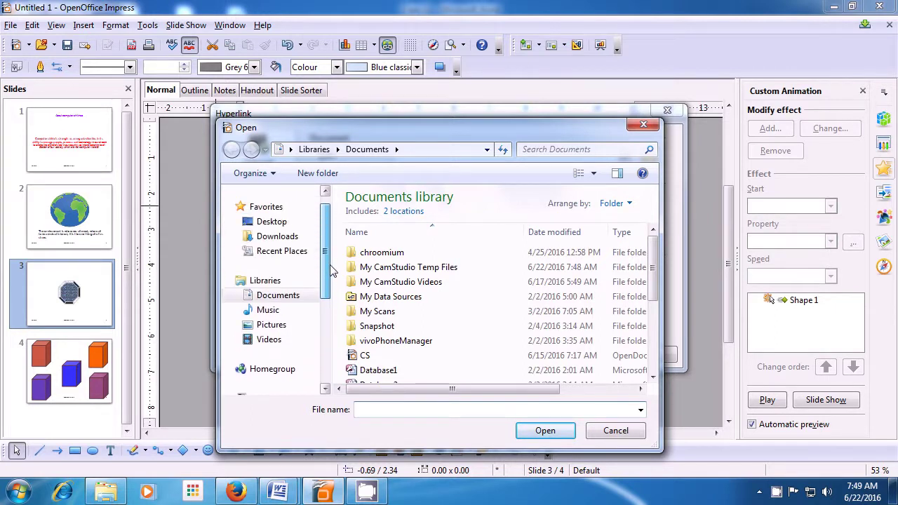
{"action": "left_click", "coordinate": [273, 223]}
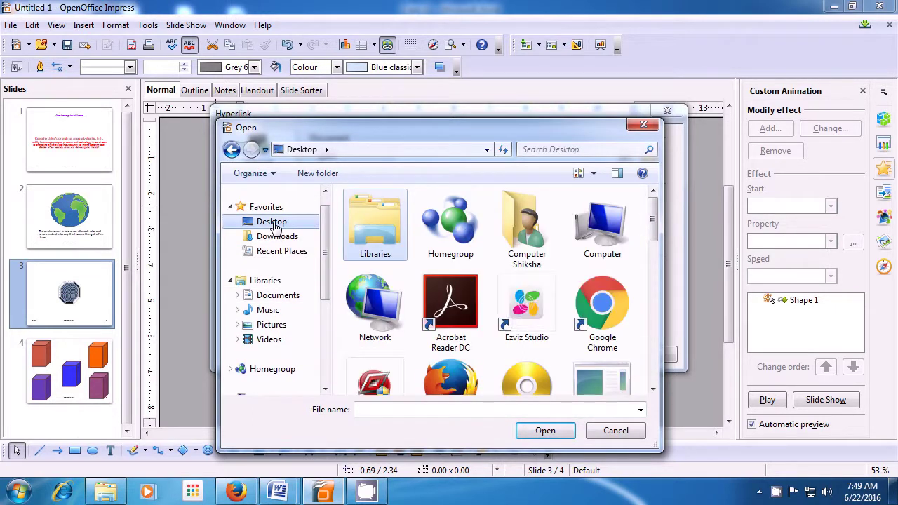
{"action": "mouse_move", "coordinate": [653, 233]}
{"action": "left_mouse_down"}
{"action": "mouse_move", "coordinate": [642, 312]}
{"action": "mouse_move", "coordinate": [626, 355]}
{"action": "left_mouse_up"}
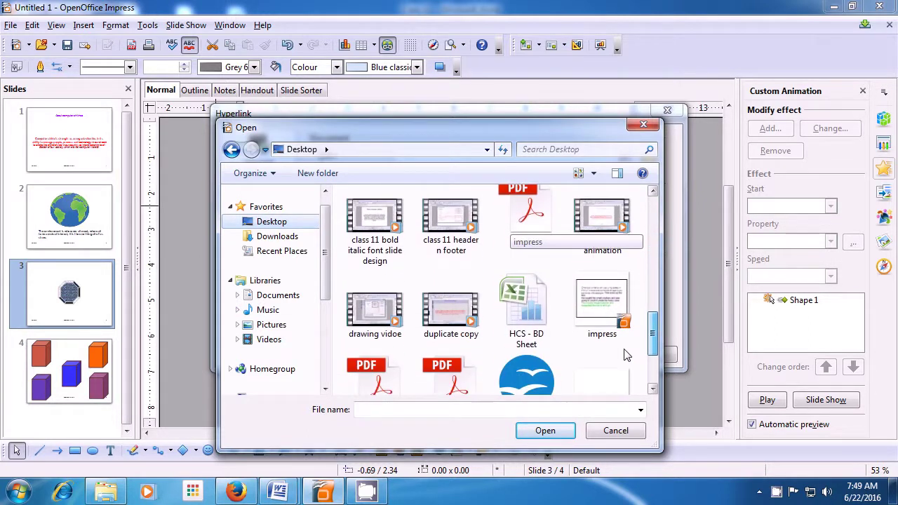
{"action": "left_click", "coordinate": [610, 316]}
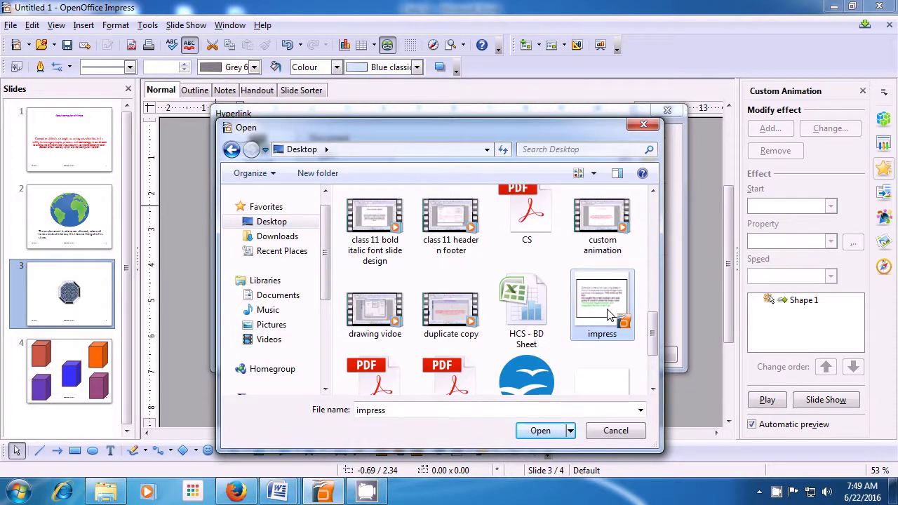
{"action": "left_click", "coordinate": [541, 431]}
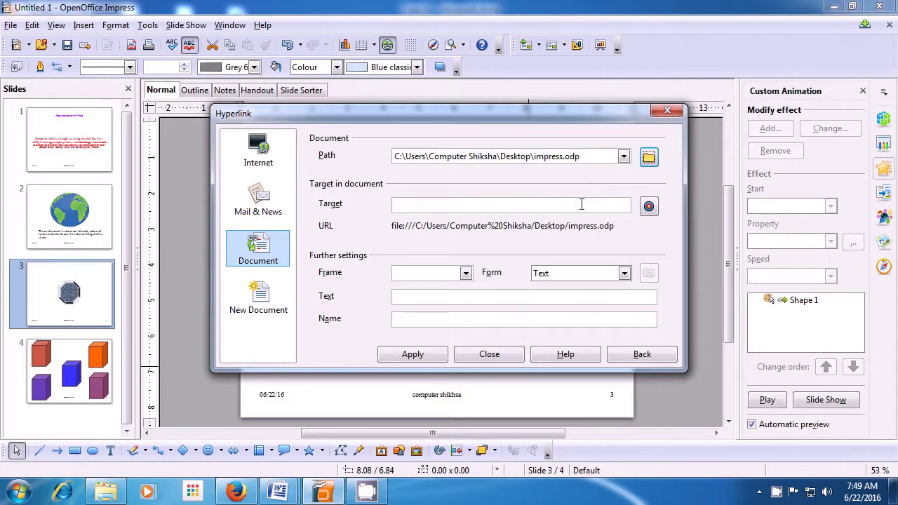
{"action": "left_click", "coordinate": [416, 357]}
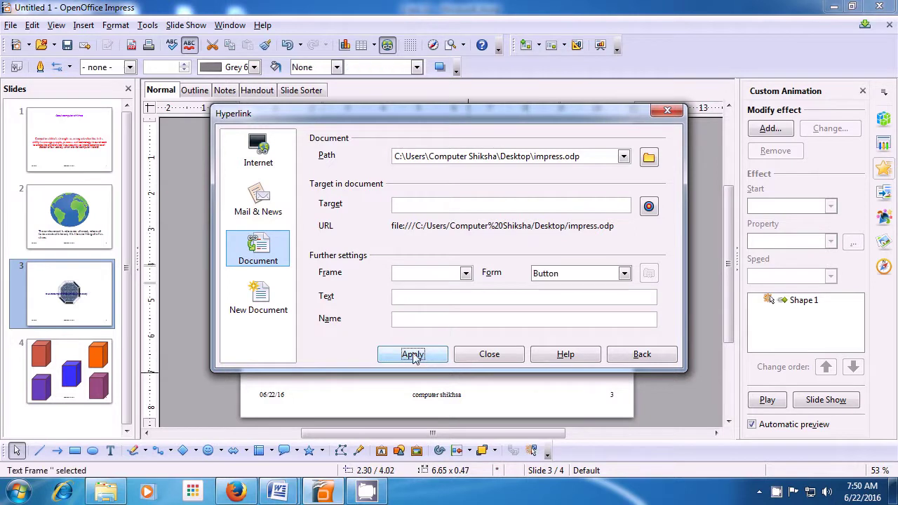
{"action": "left_click", "coordinate": [489, 354]}
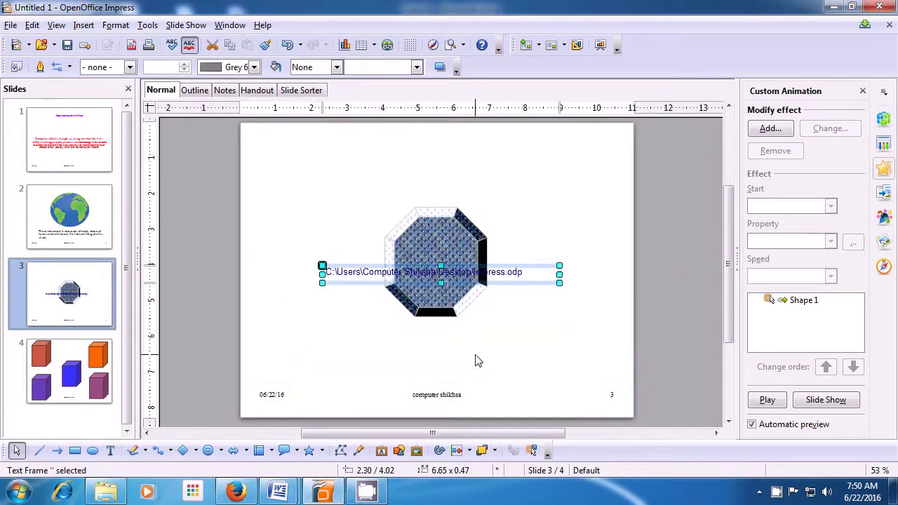
Step: Move the hyperlink text below the octagon on slide 3 and follow the link
{"action": "left_click_drag", "start_coordinate": [426, 284], "coordinate": [435, 359]}
{"action": "left_click", "coordinate": [419, 372]}
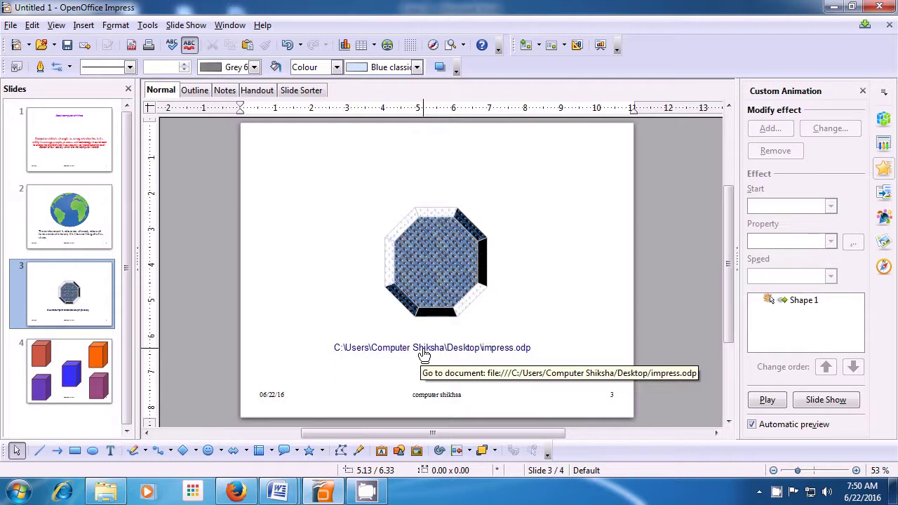
{"action": "left_click", "coordinate": [423, 350]}
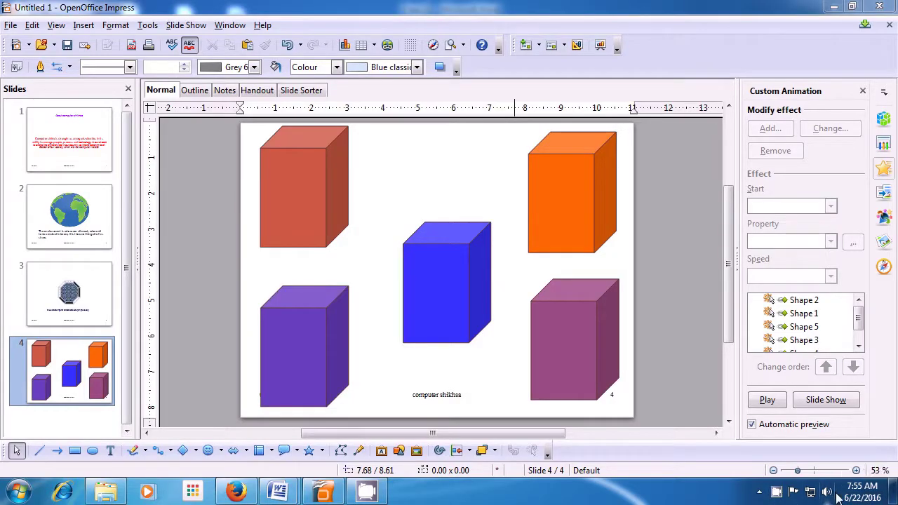
Step: Return to slide 1 and start exporting the presentation as PDF with the default PDF options
{"action": "left_click", "coordinate": [58, 291]}
{"action": "left_click", "coordinate": [62, 203]}
{"action": "left_click", "coordinate": [63, 160]}
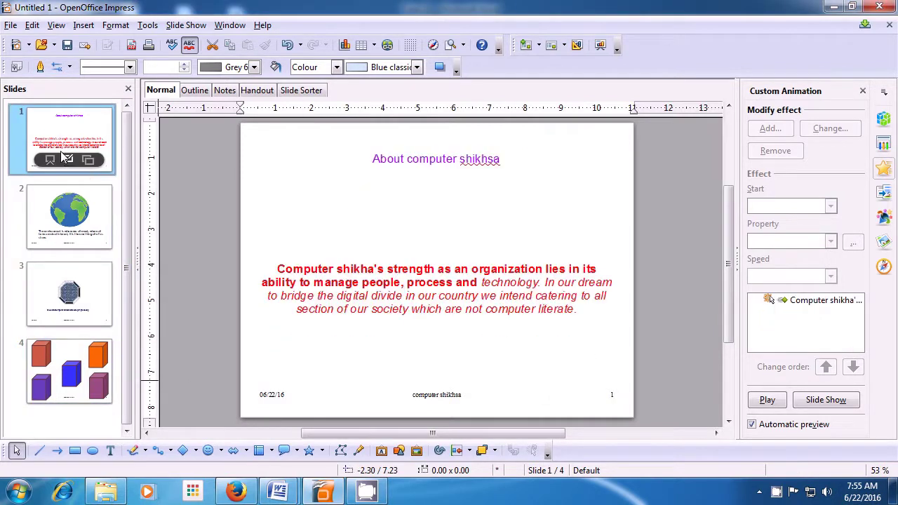
{"action": "left_click", "coordinate": [12, 26]}
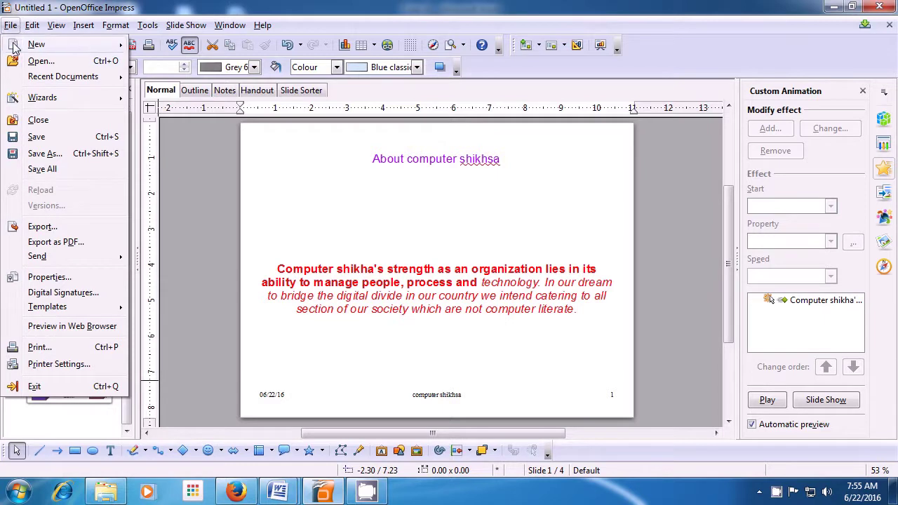
{"action": "left_click", "coordinate": [43, 247]}
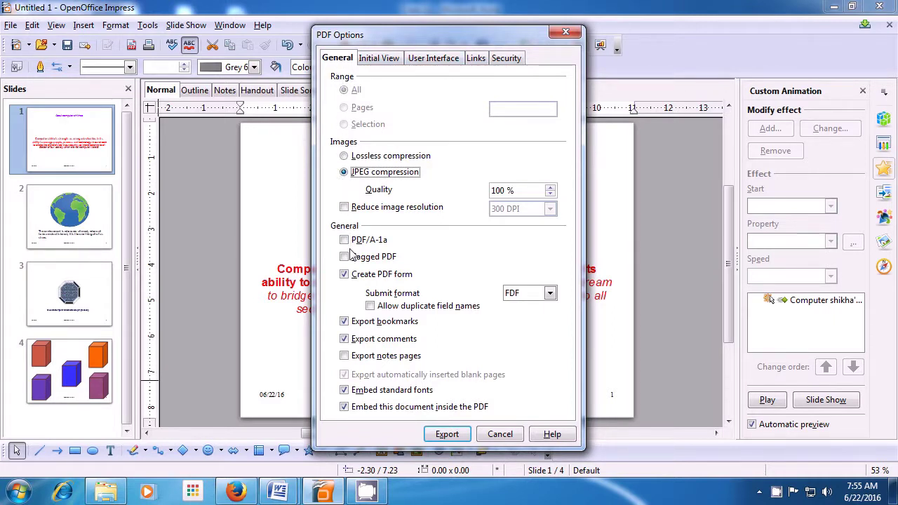
{"action": "left_click", "coordinate": [447, 434]}
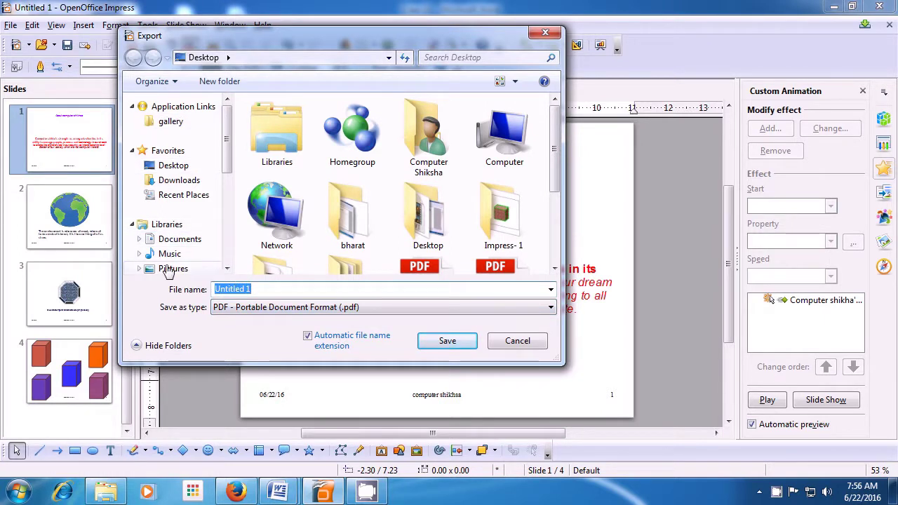
Step: Browse the Computer, Homegroup and library locations for the export and return to the Desktop folder
{"action": "scroll", "coordinate": [168, 231], "scroll_direction": "down", "scroll_amount": 5}
{"action": "left_click", "coordinate": [172, 189]}
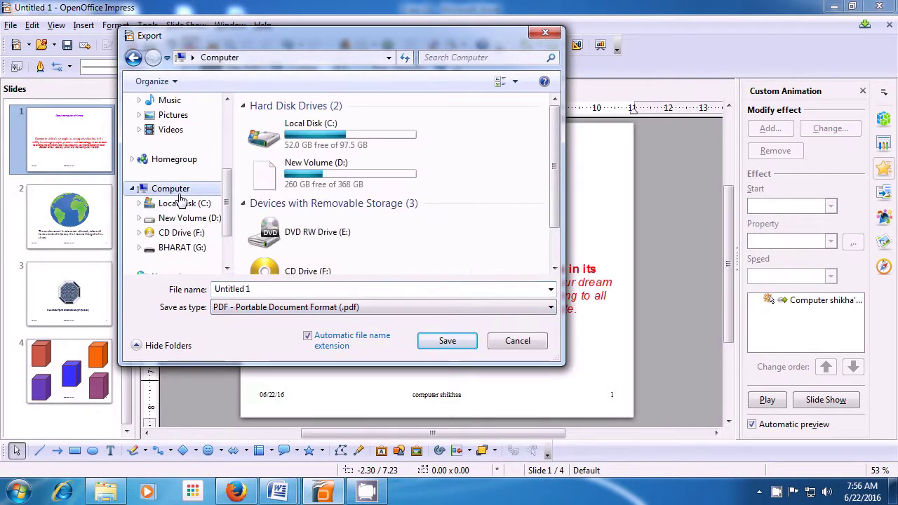
{"action": "left_click", "coordinate": [174, 159]}
{"action": "left_click", "coordinate": [171, 130]}
{"action": "left_click", "coordinate": [173, 116]}
{"action": "left_click", "coordinate": [169, 100]}
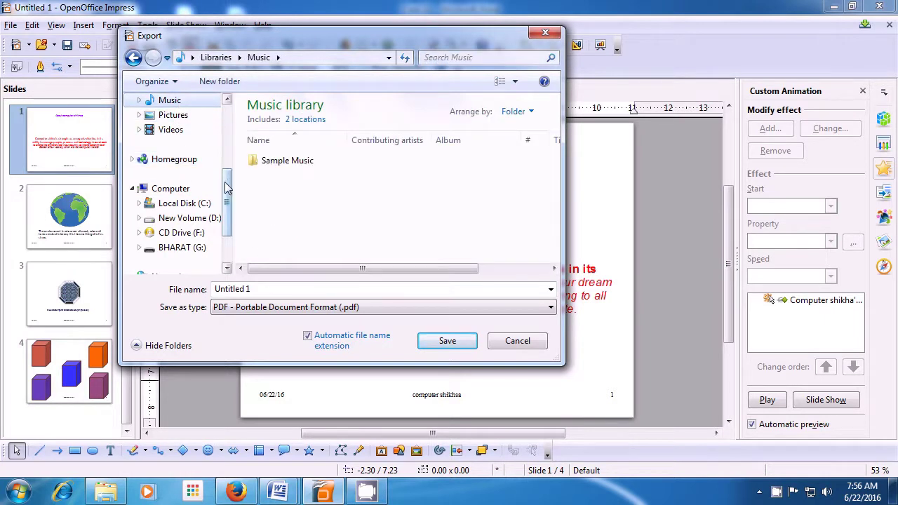
{"action": "scroll", "coordinate": [226, 187], "scroll_direction": "up", "scroll_amount": 3}
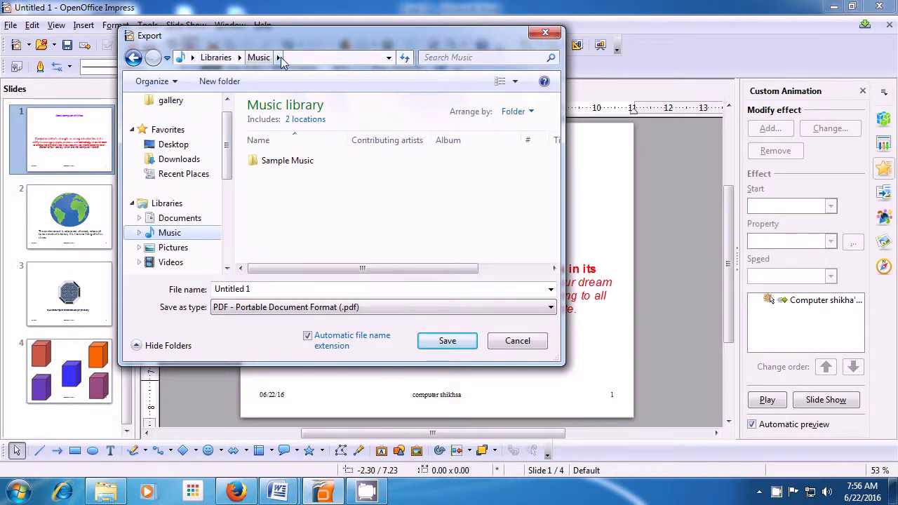
{"action": "left_click", "coordinate": [192, 57]}
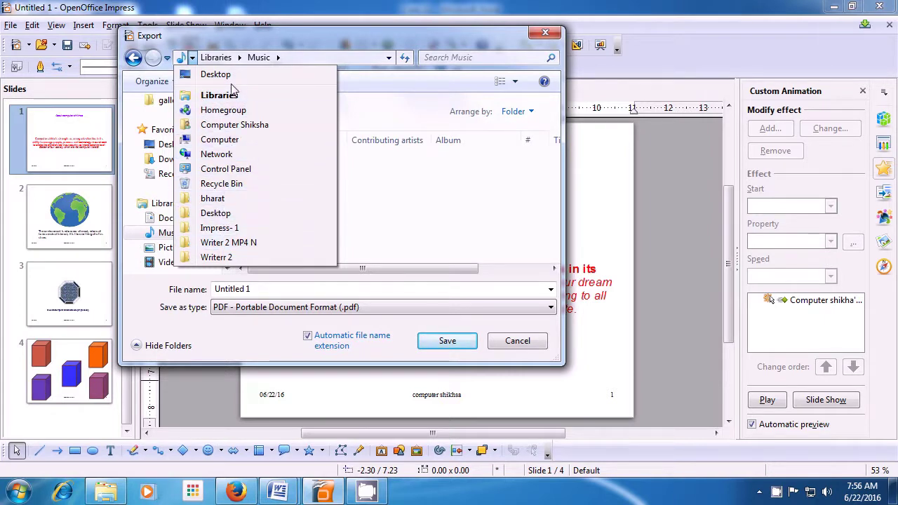
{"action": "left_click", "coordinate": [214, 74]}
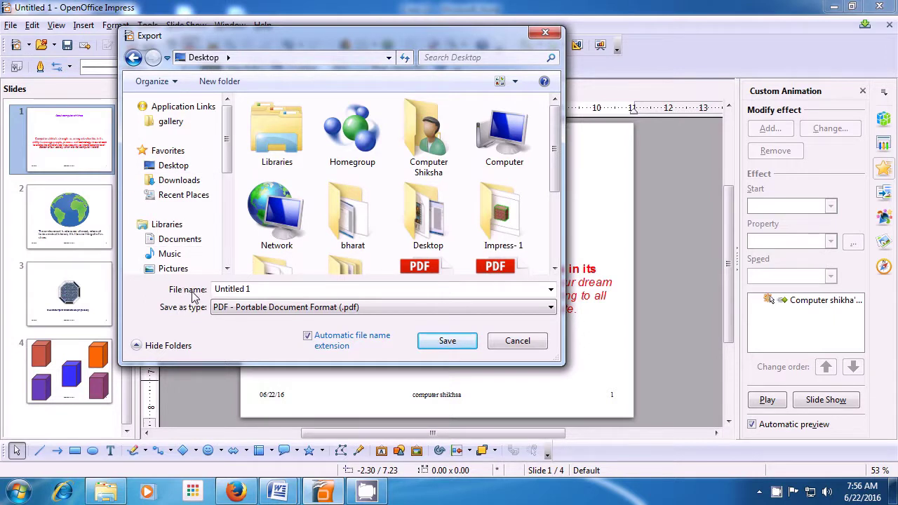
Step: Name the PDF file "computer shikhsa1" and save it to the Desktop
{"action": "left_click", "coordinate": [265, 290]}
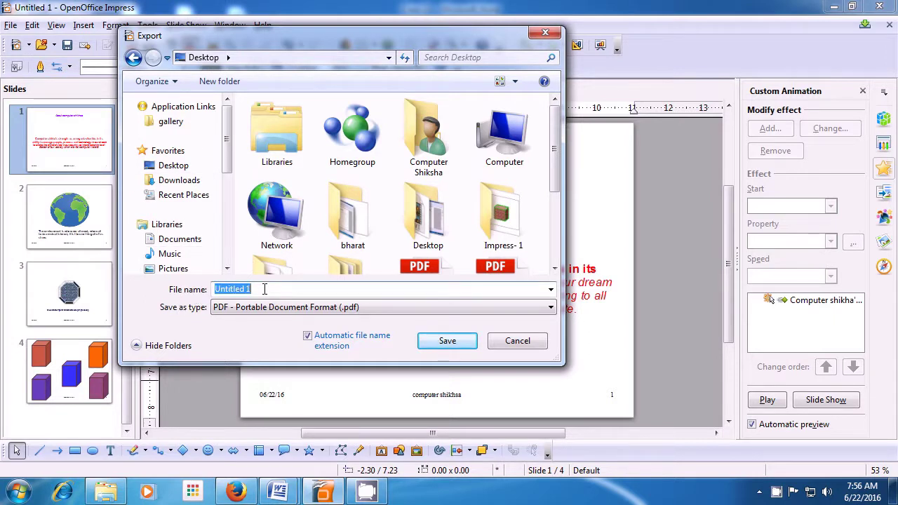
{"action": "key", "text": "BackSpace"}
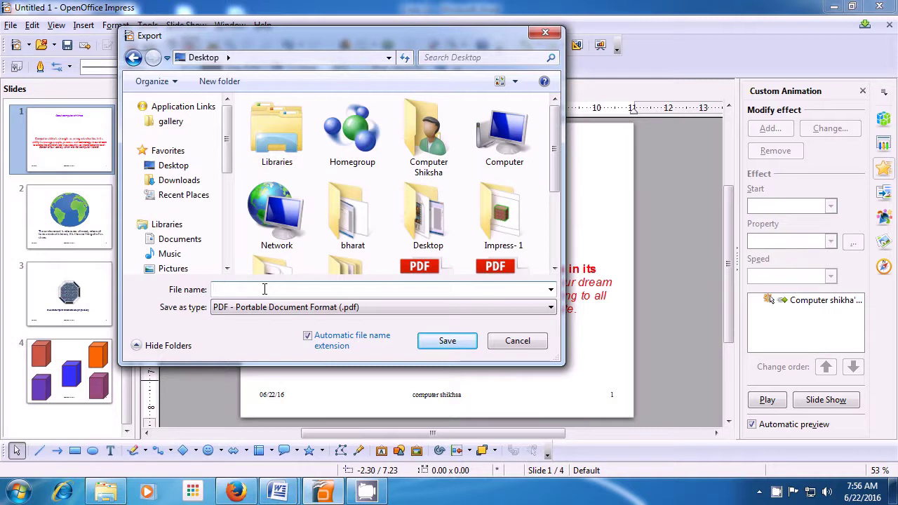
{"action": "type", "text": "computer shikhsa1"}
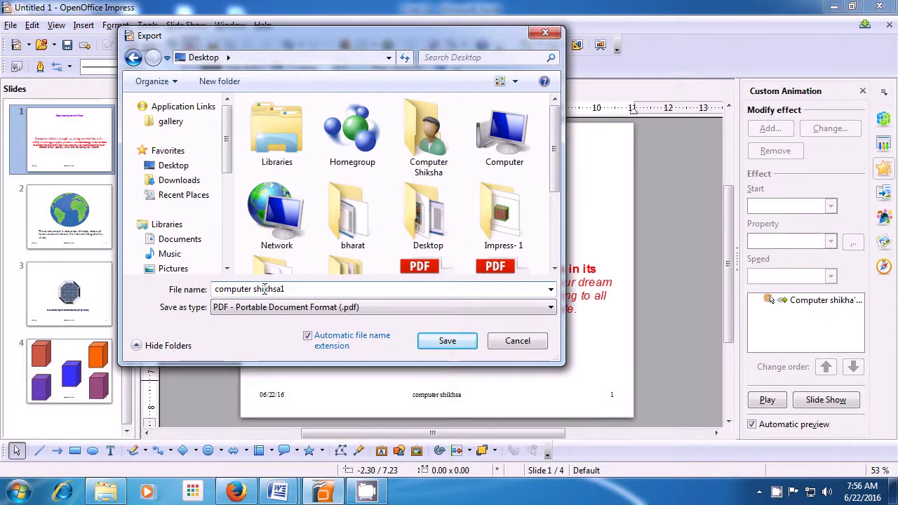
{"action": "left_click", "coordinate": [447, 342]}
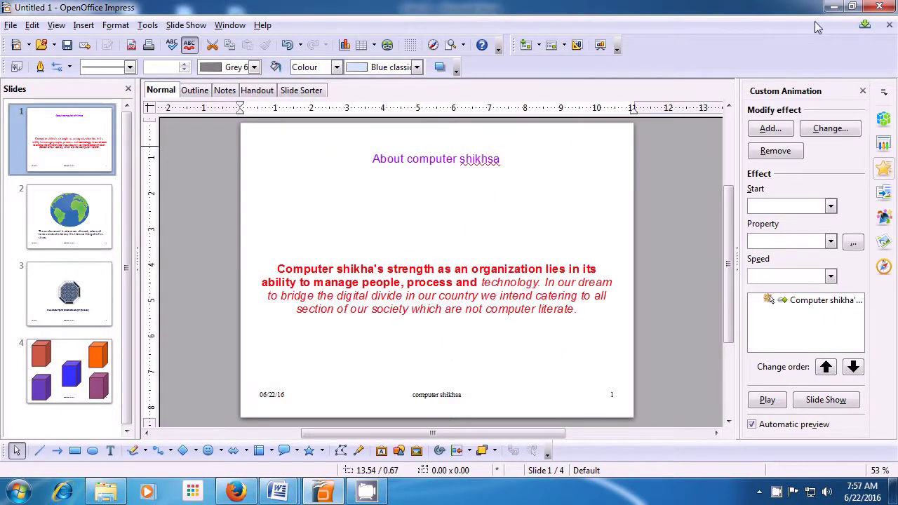
Step: Minimise the open windows, open the computer shikhsa1 PDF from the desktop and look through its pages
{"action": "left_click", "coordinate": [831, 8]}
{"action": "left_click", "coordinate": [831, 10]}
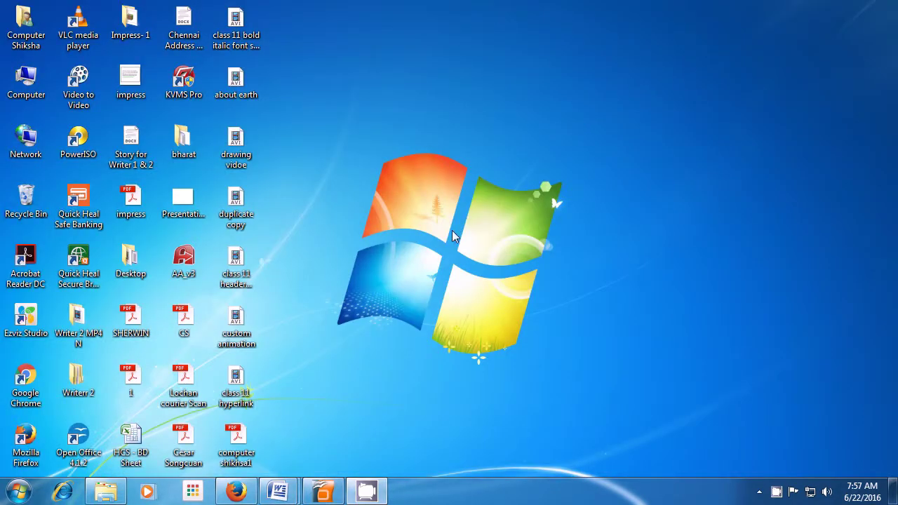
{"action": "left_click", "coordinate": [241, 448]}
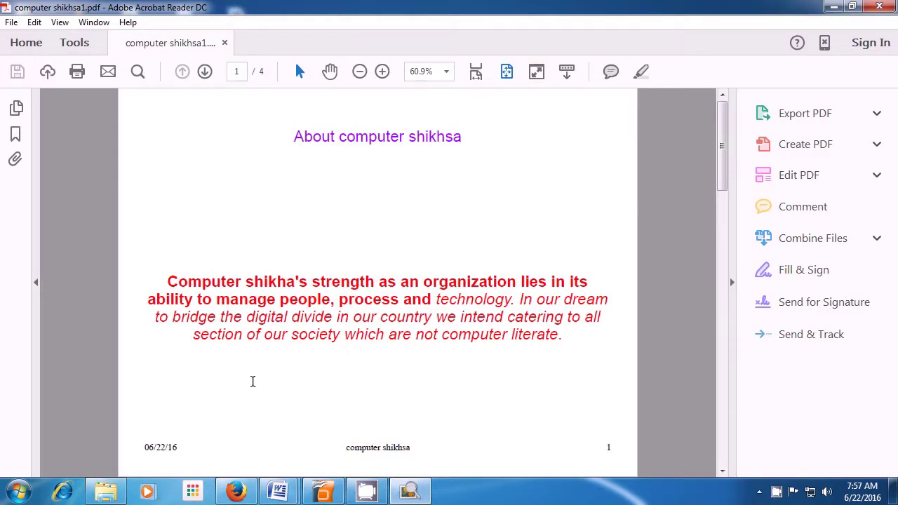
{"action": "left_click_drag", "start_coordinate": [726, 193], "coordinate": [726, 398]}
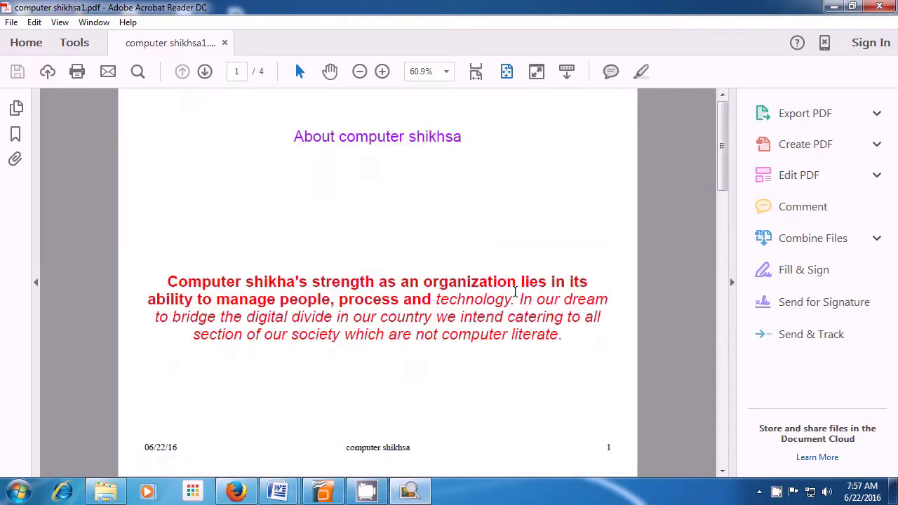